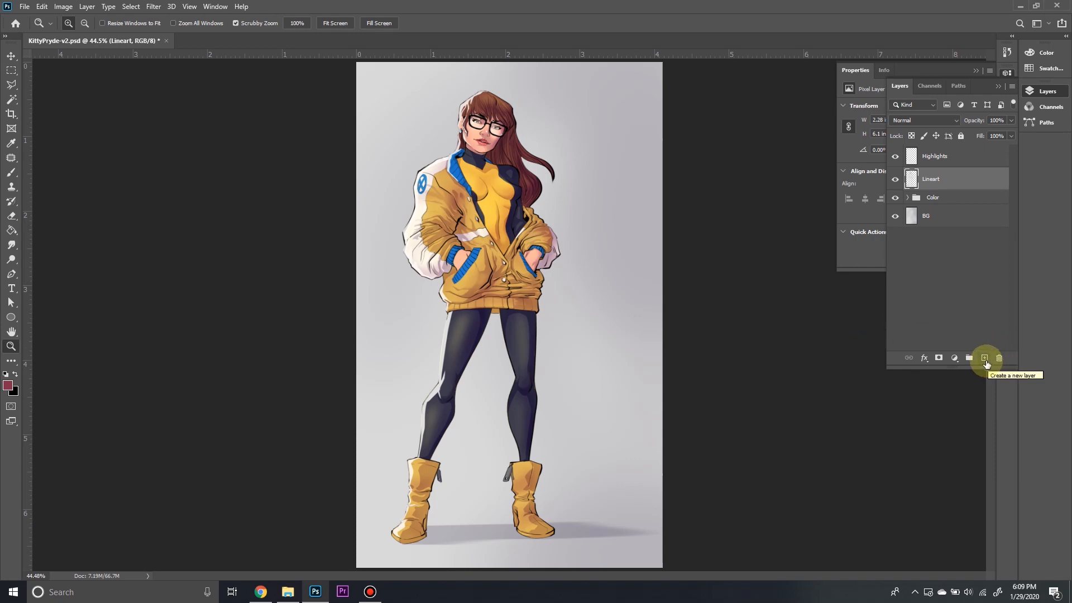
Create a layer named Lineart Color directly above the Lineart layer and clip it to the line art.
click(985, 359)
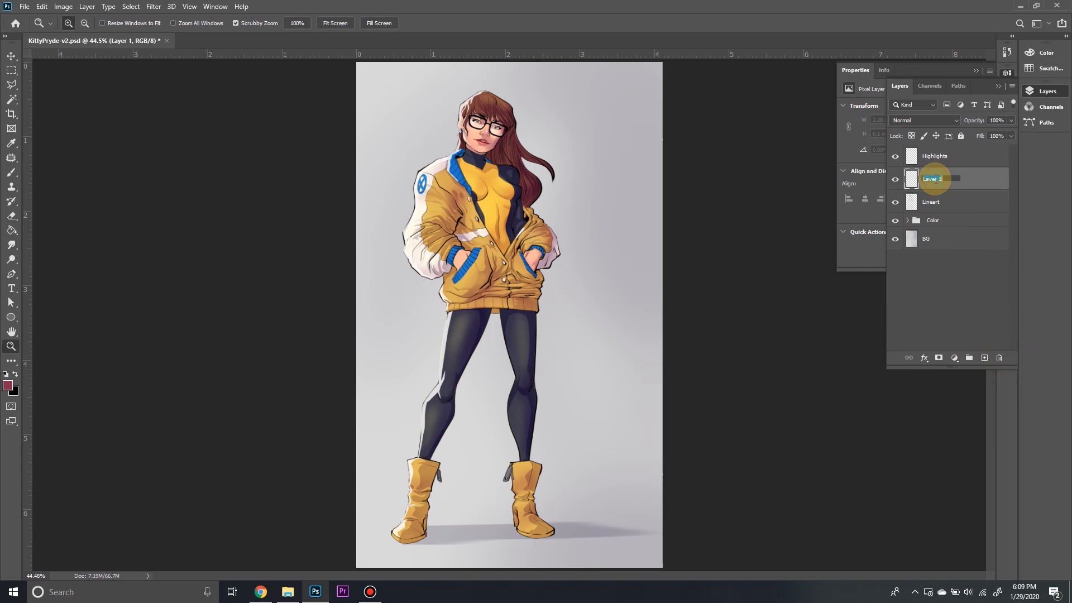
text(Lineart Color)
right_click(968, 181)
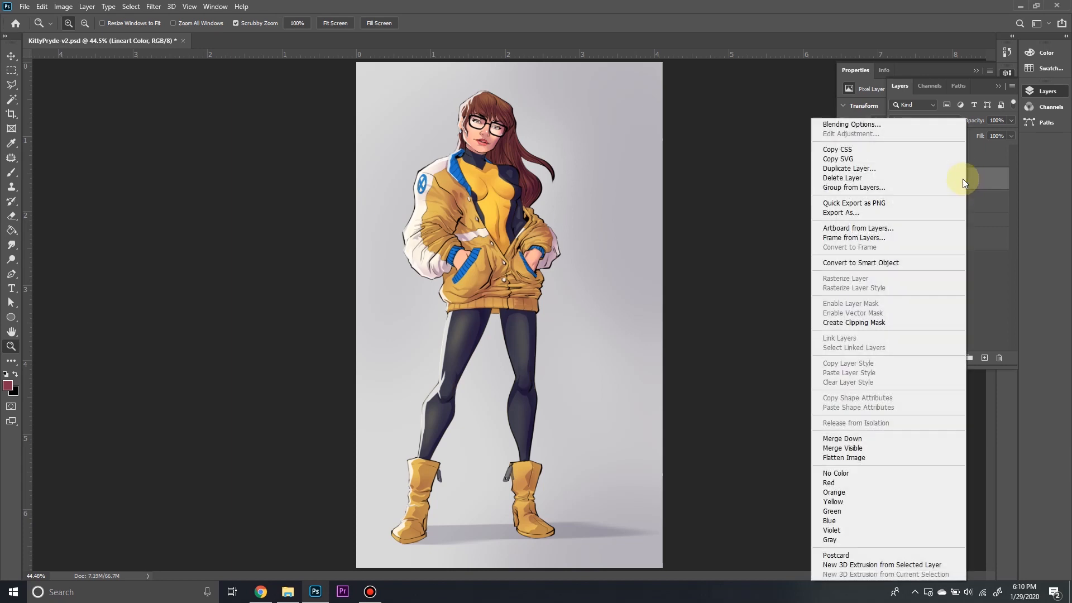
click(859, 324)
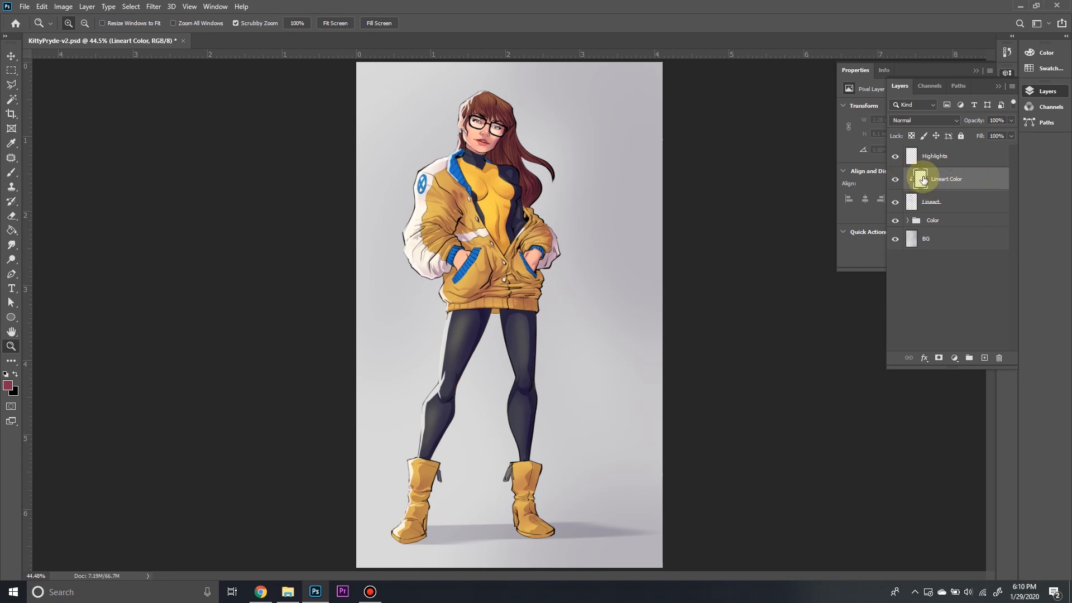
alt+click(914, 190)
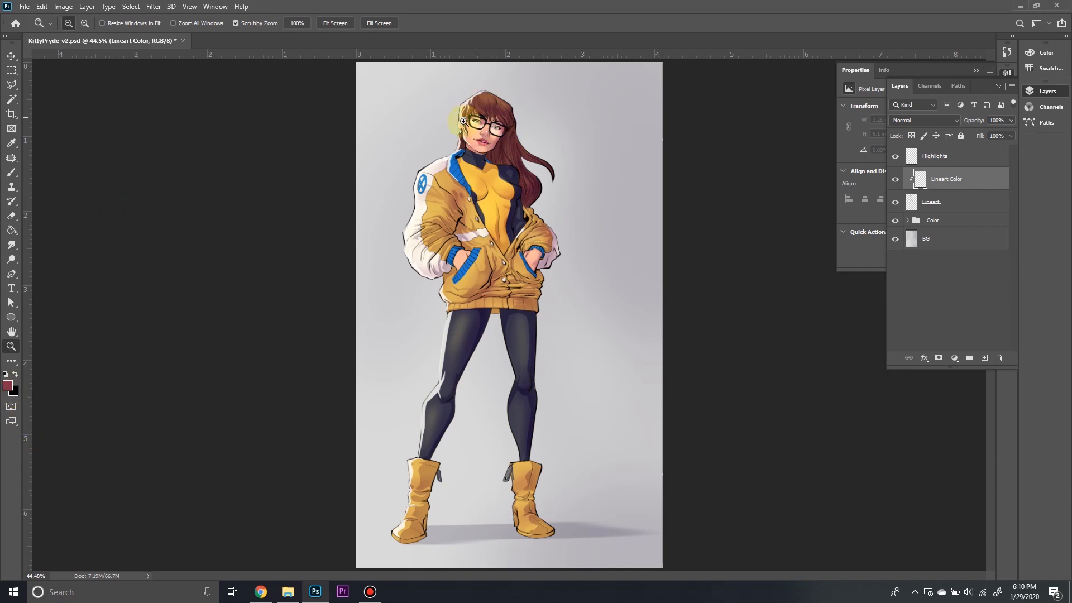
Set the foreground color to muted rose 903753 for the skin lines, starting from a tone sampled on the face.
drag(488, 132, 509, 300)
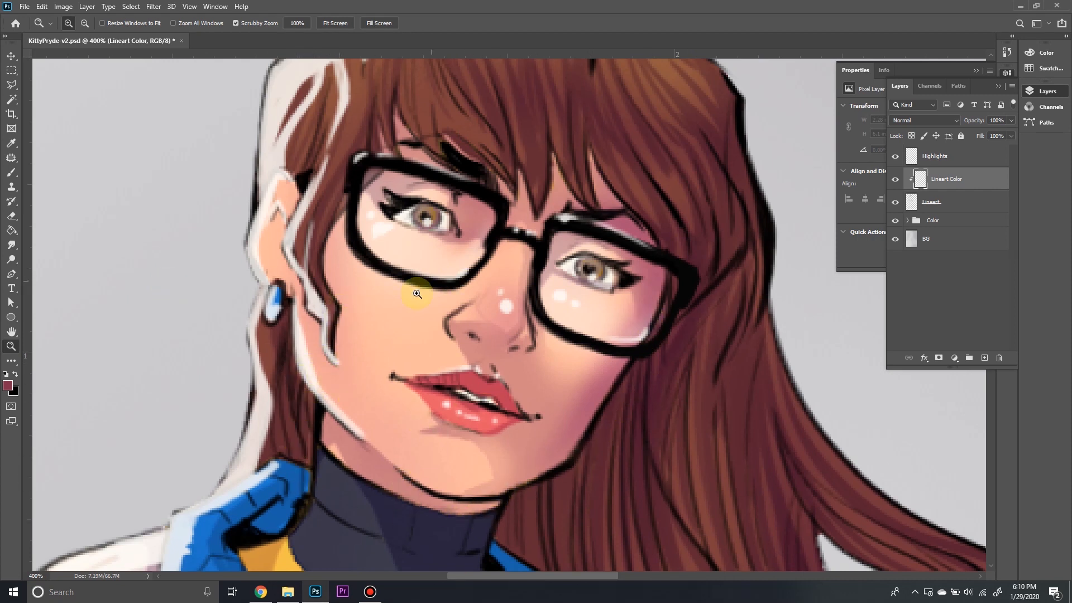
click(9, 385)
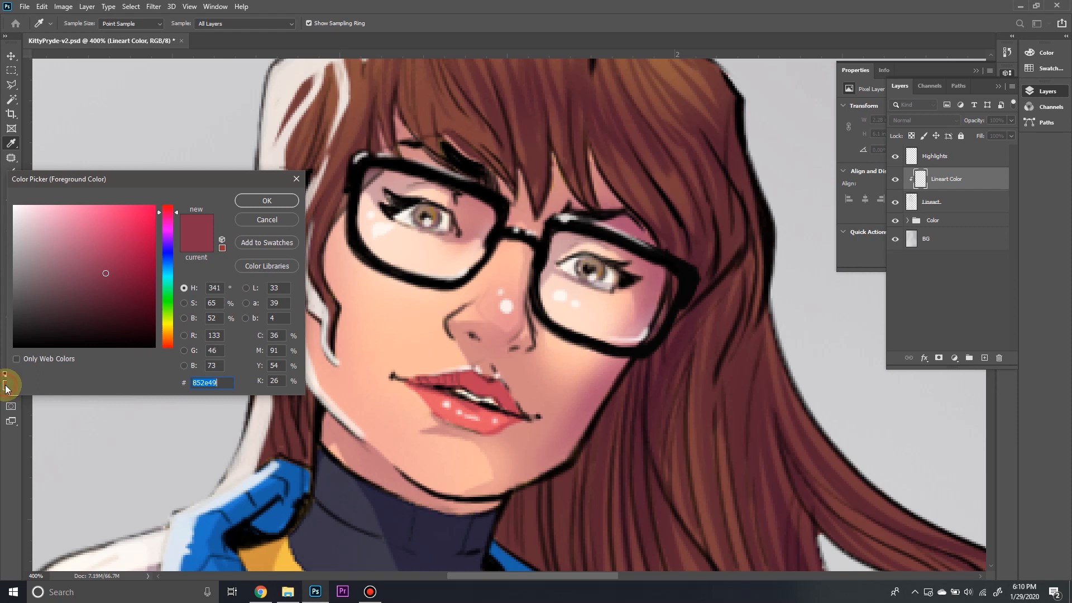
drag(125, 179, 183, 115)
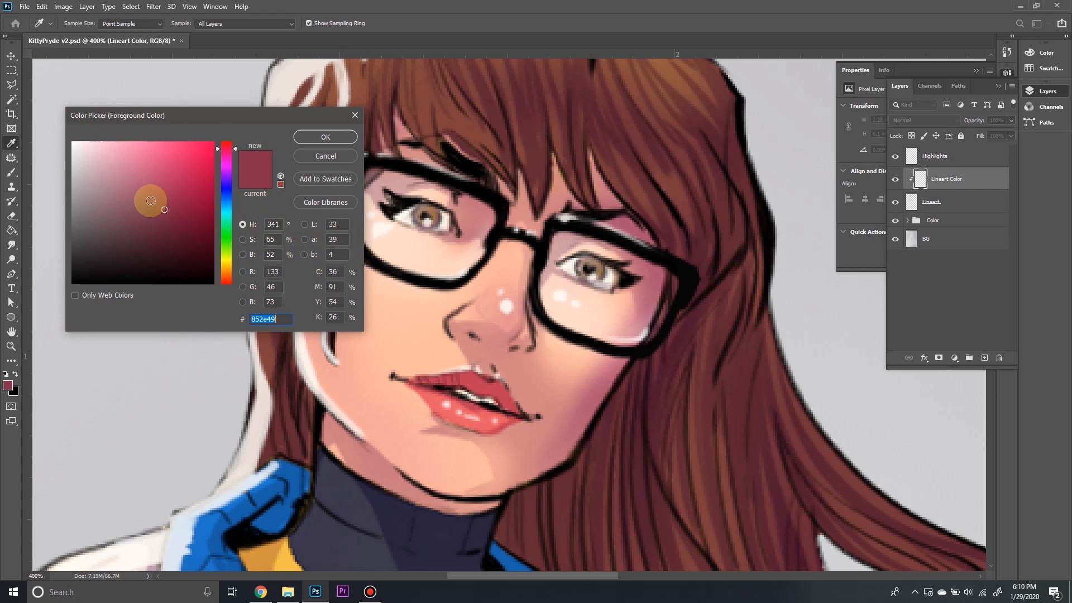
click(594, 400)
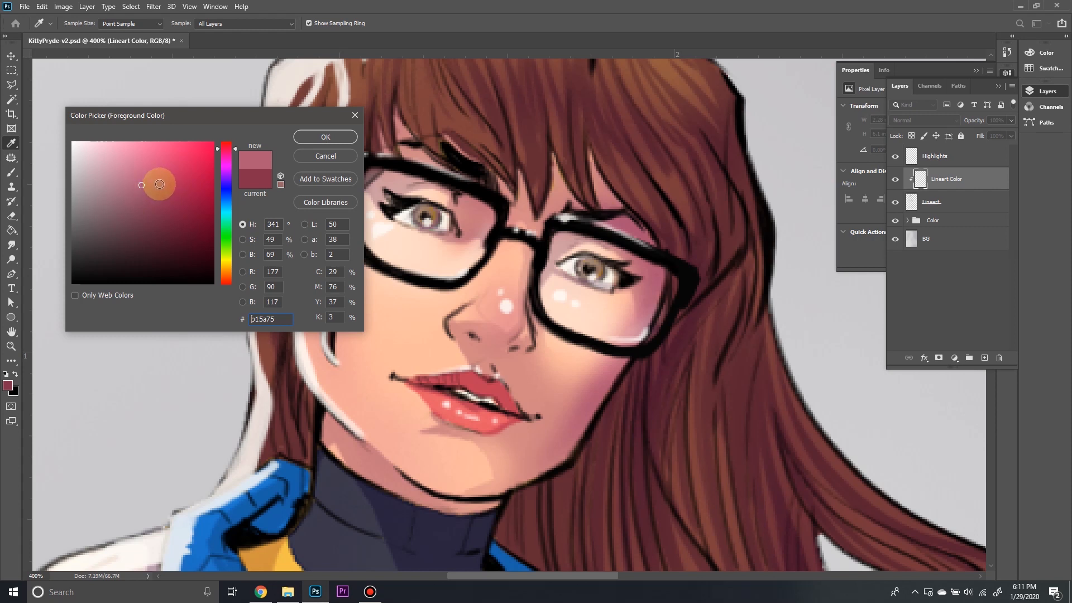
click(159, 184)
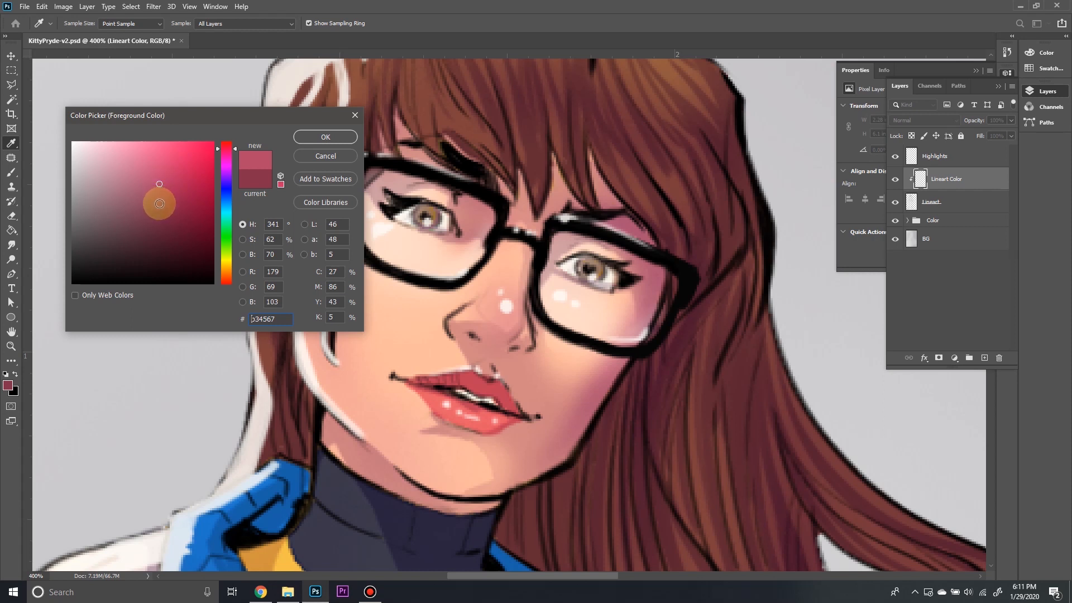
click(160, 203)
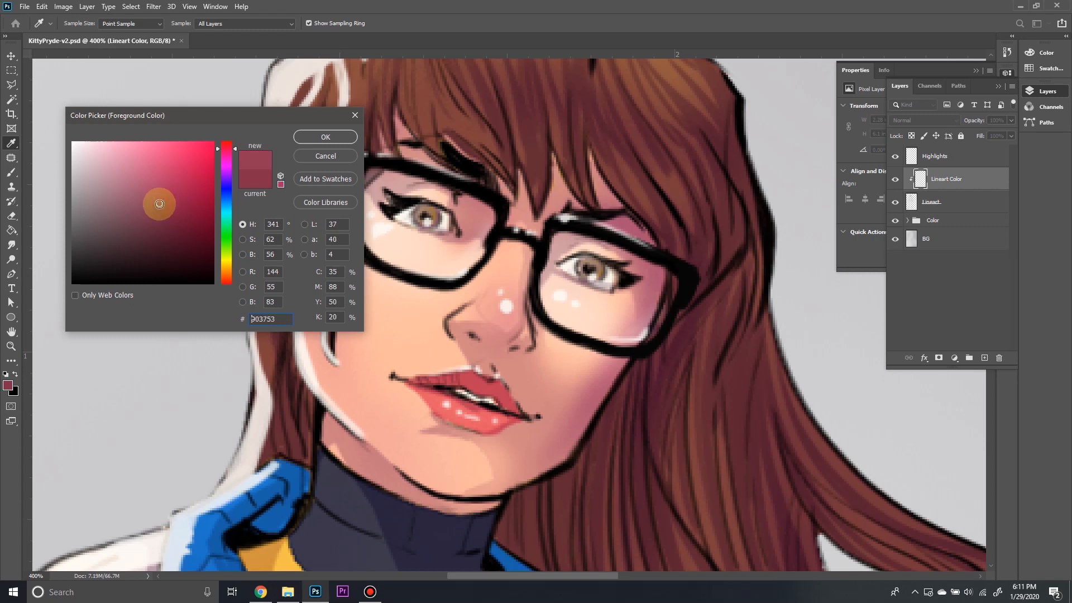
click(255, 161)
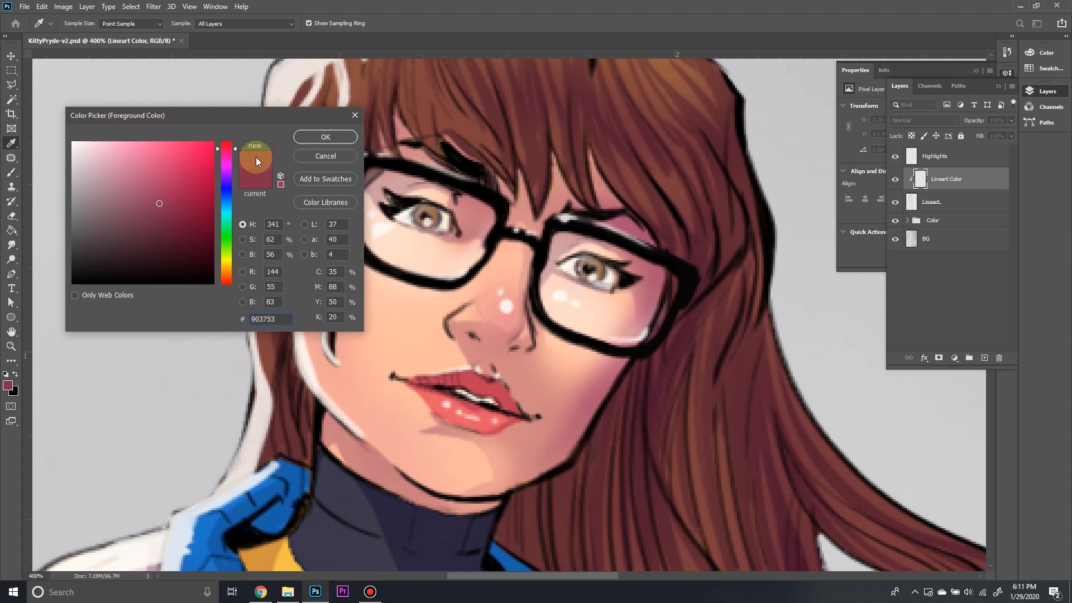
click(329, 137)
key(z)
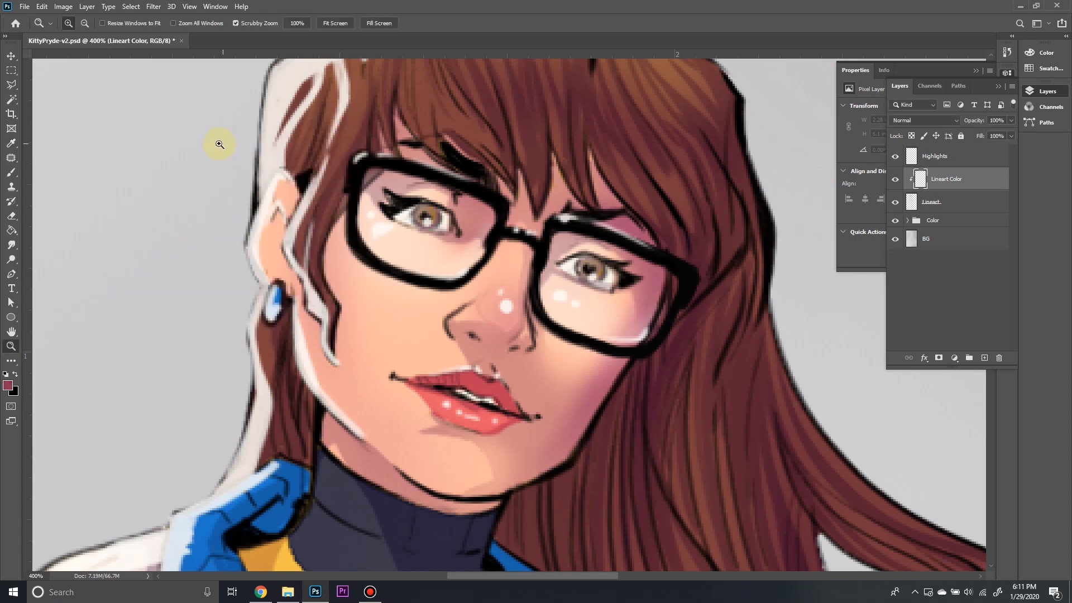
Recolor the nose, jaw and chin line art in rose with the 20 px Hard Round Pressure Size brush.
click(11, 172)
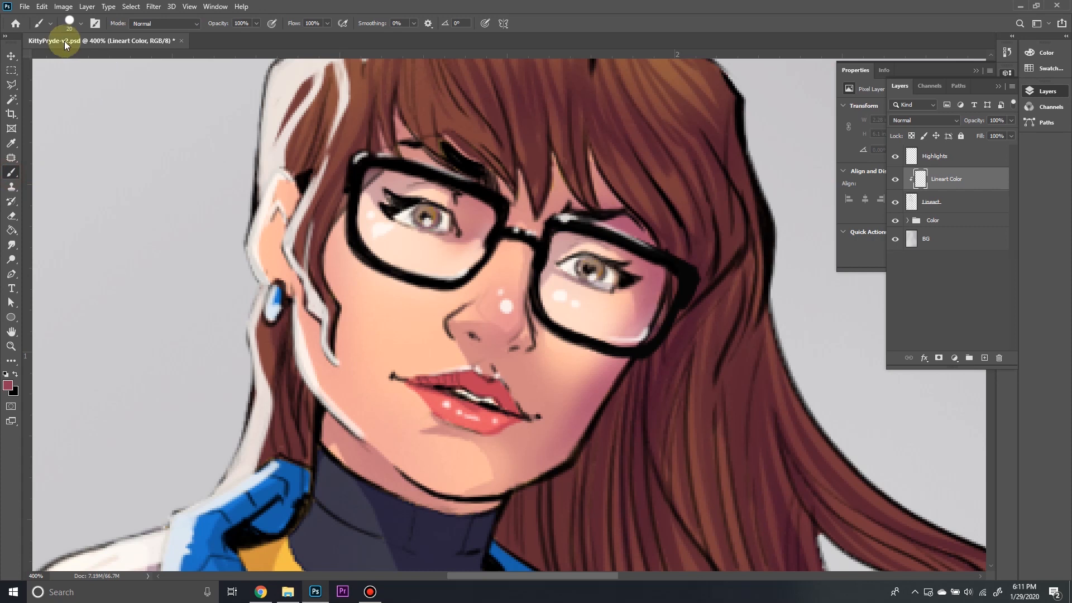
click(69, 23)
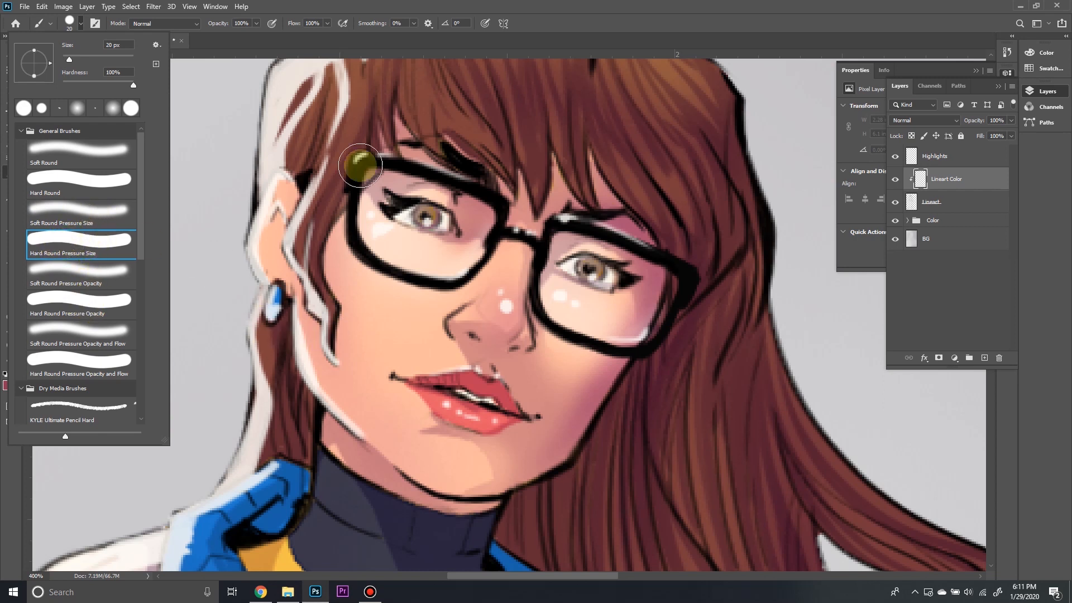
click(563, 22)
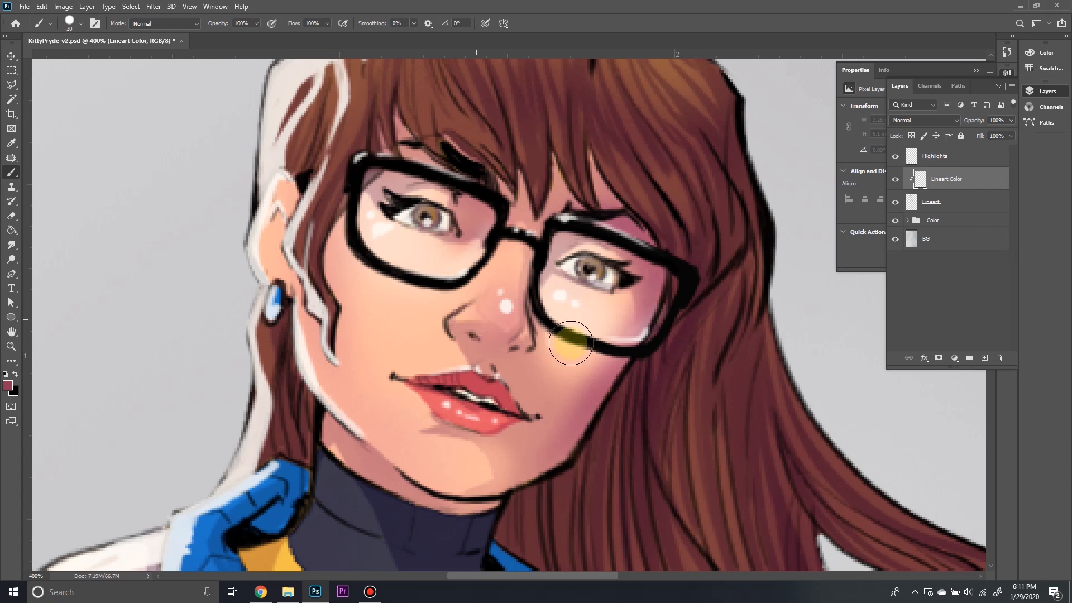
click(472, 312)
mouse_move(473, 312)
mouse_down()
mouse_move(439, 331)
mouse_move(456, 336)
mouse_move(494, 311)
mouse_move(497, 333)
mouse_move(511, 318)
mouse_move(517, 335)
mouse_move(517, 307)
mouse_move(527, 337)
mouse_up()
click(618, 369)
mouse_move(619, 369)
mouse_down()
mouse_move(578, 455)
mouse_move(583, 439)
mouse_move(519, 483)
mouse_move(453, 492)
mouse_move(397, 466)
mouse_move(491, 496)
mouse_move(589, 435)
mouse_move(479, 499)
mouse_move(396, 415)
mouse_move(375, 418)
mouse_move(392, 456)
mouse_move(363, 445)
mouse_move(327, 403)
mouse_move(320, 419)
mouse_move(323, 434)
mouse_move(323, 419)
mouse_move(445, 467)
mouse_move(422, 413)
mouse_up()
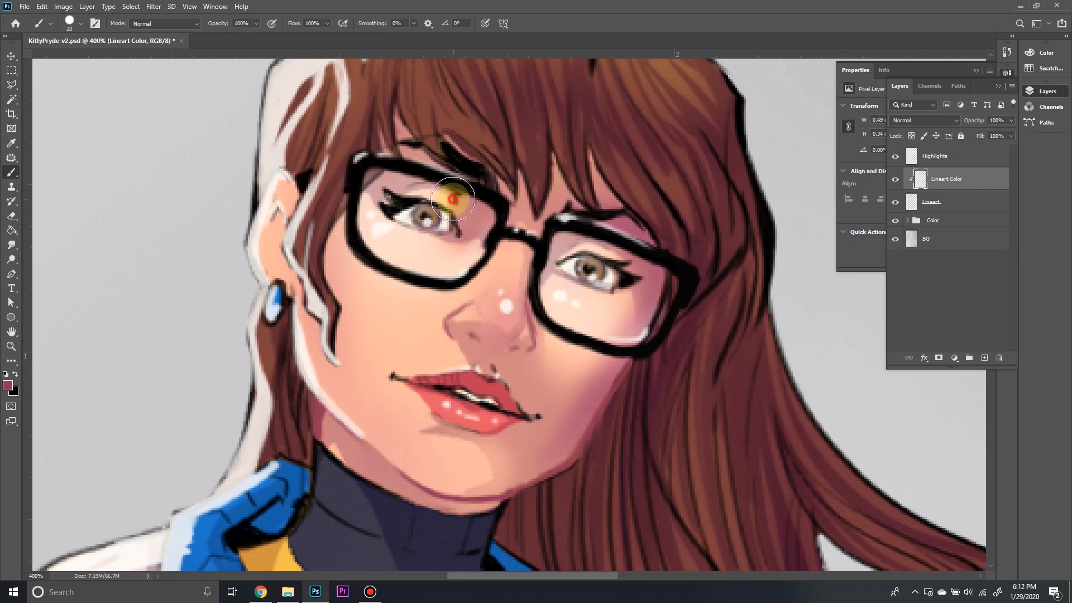
Paint the same rose over the line art of both eyelid creases and the ear.
drag(454, 198, 411, 182)
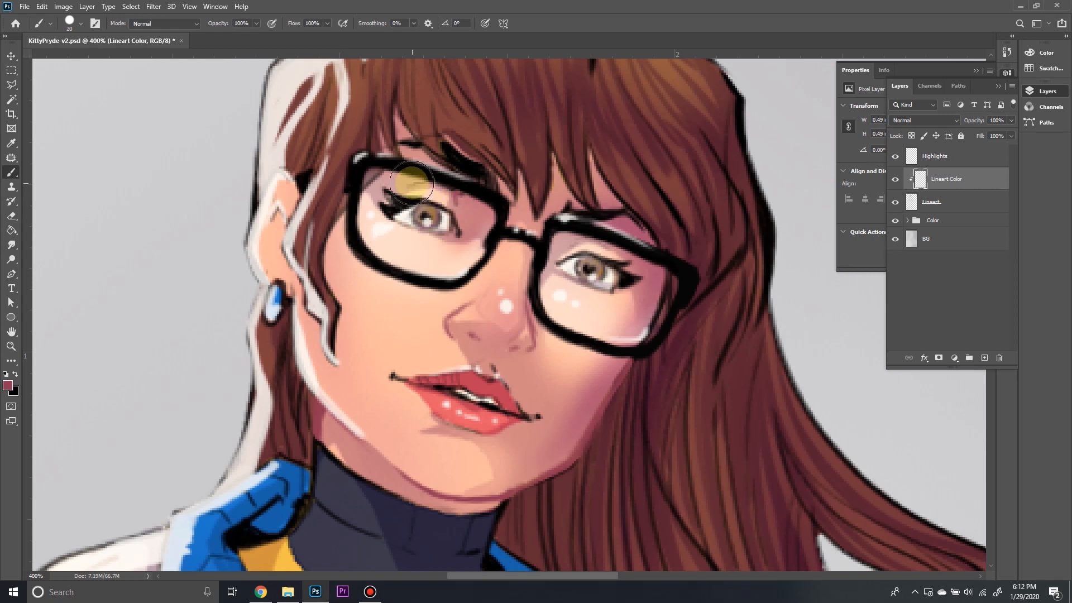
click(412, 182)
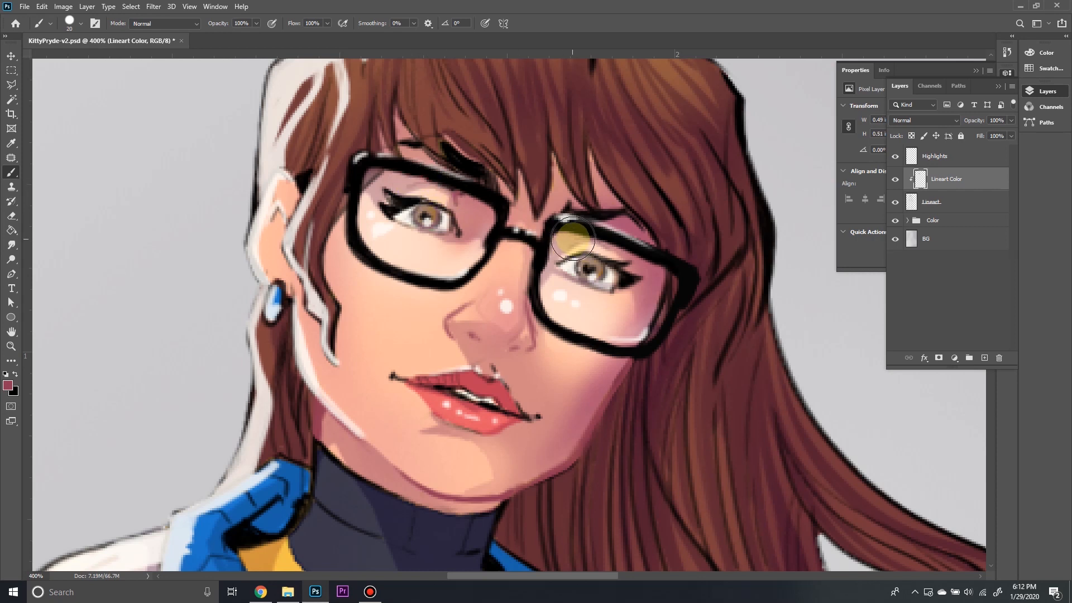
drag(569, 245, 618, 254)
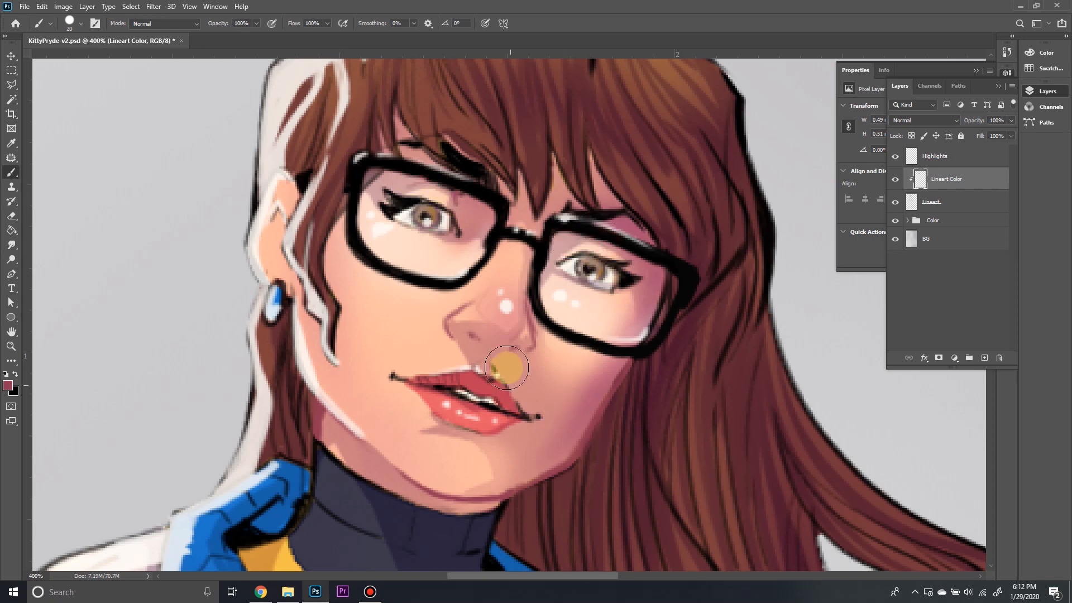
mouse_move(276, 213)
mouse_down()
mouse_move(293, 188)
mouse_move(281, 168)
mouse_move(254, 270)
mouse_up()
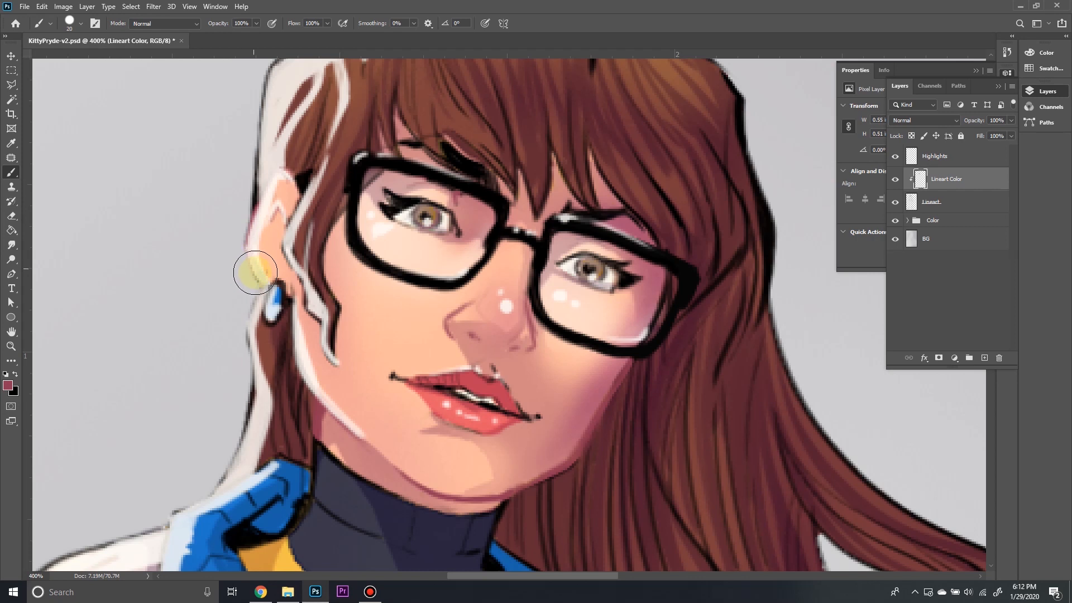
mouse_move(276, 210)
mouse_down()
mouse_move(259, 270)
mouse_move(302, 173)
mouse_up()
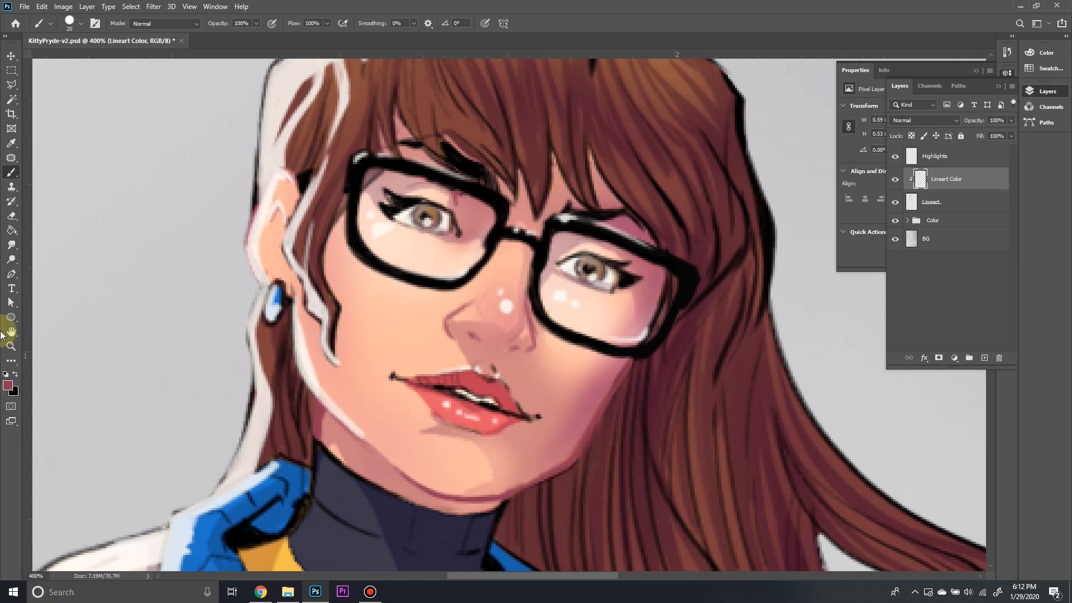
Recolor the lip outlines and mouth corners in dark red 9f1d35, derived from a color sampled on the upper lip.
click(9, 386)
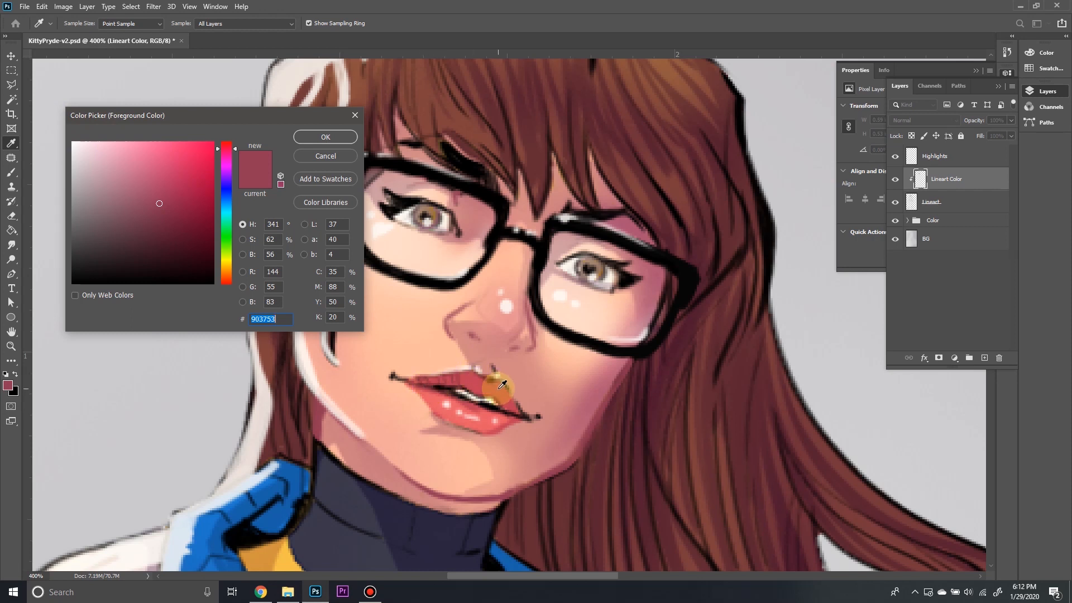
click(494, 390)
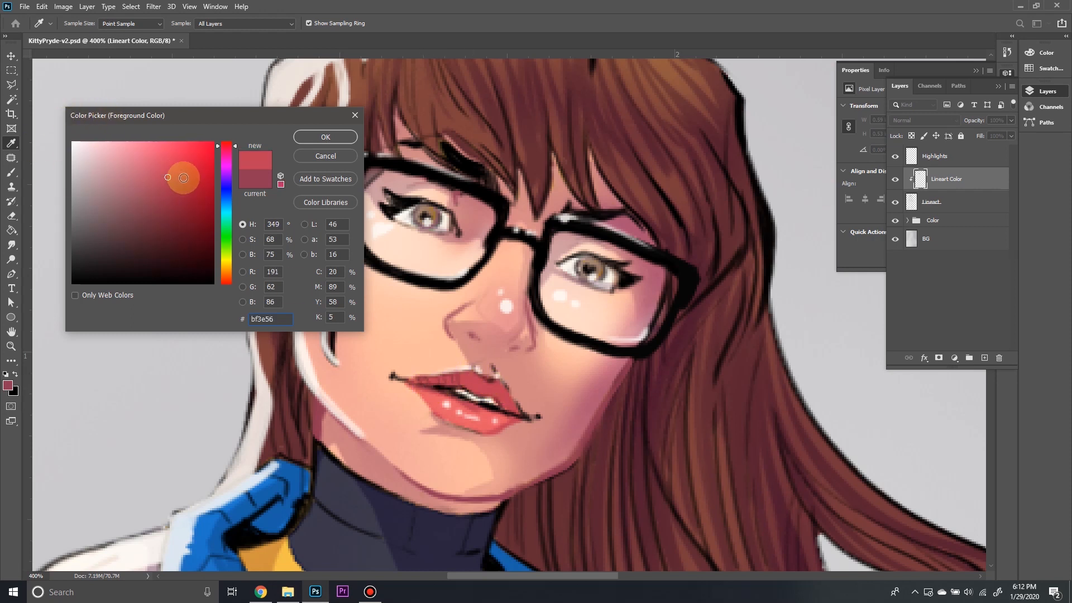
click(187, 177)
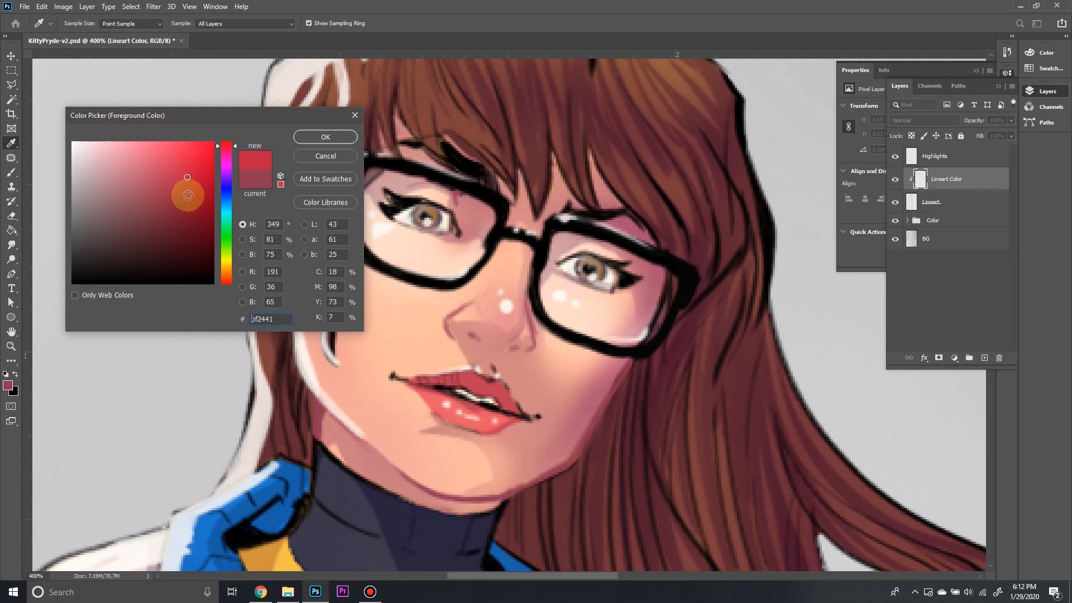
click(188, 195)
click(322, 137)
key(b)
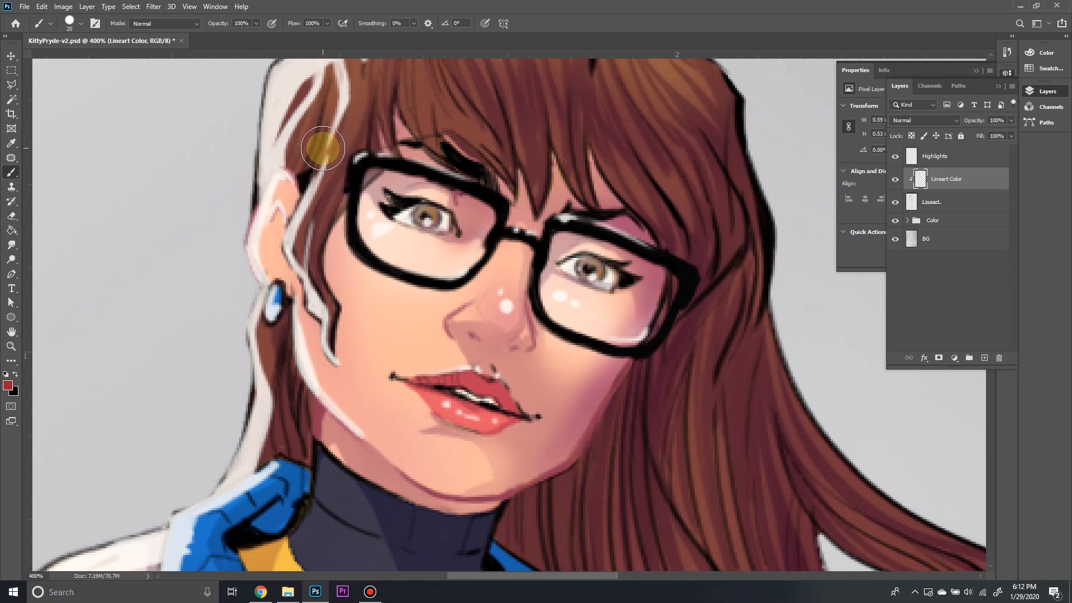
mouse_move(395, 376)
mouse_down()
mouse_move(464, 373)
mouse_move(516, 395)
mouse_move(529, 414)
mouse_move(471, 410)
mouse_move(430, 388)
mouse_move(433, 411)
mouse_move(494, 435)
mouse_up()
drag(538, 417, 504, 386)
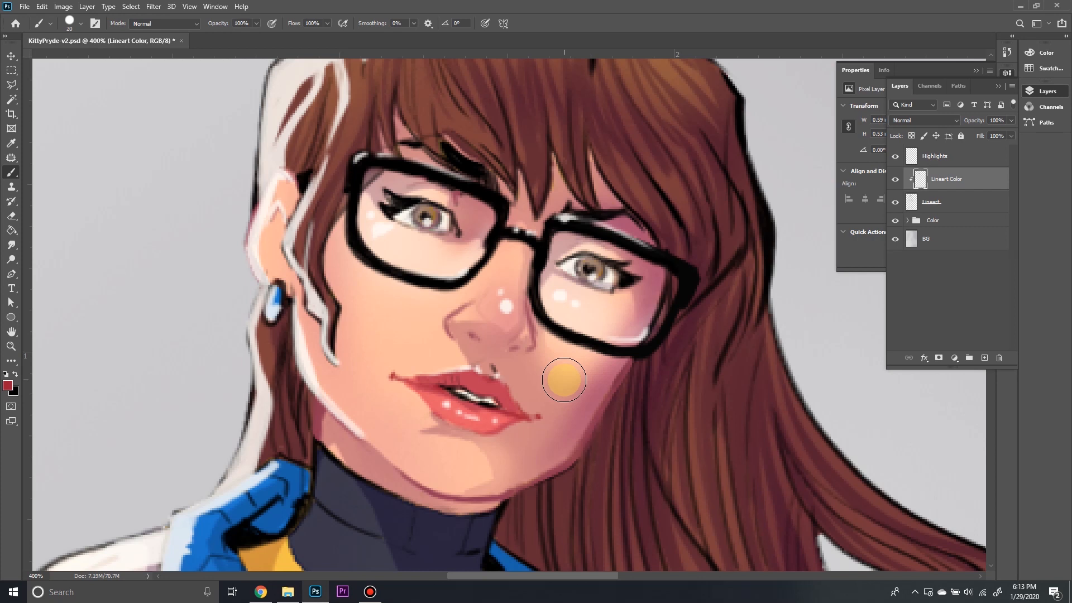
Hide the Soft Shading, Soft highlights and Cell Shading layers in the Color group, then make Lineart Color the active layer again.
click(905, 222)
click(908, 222)
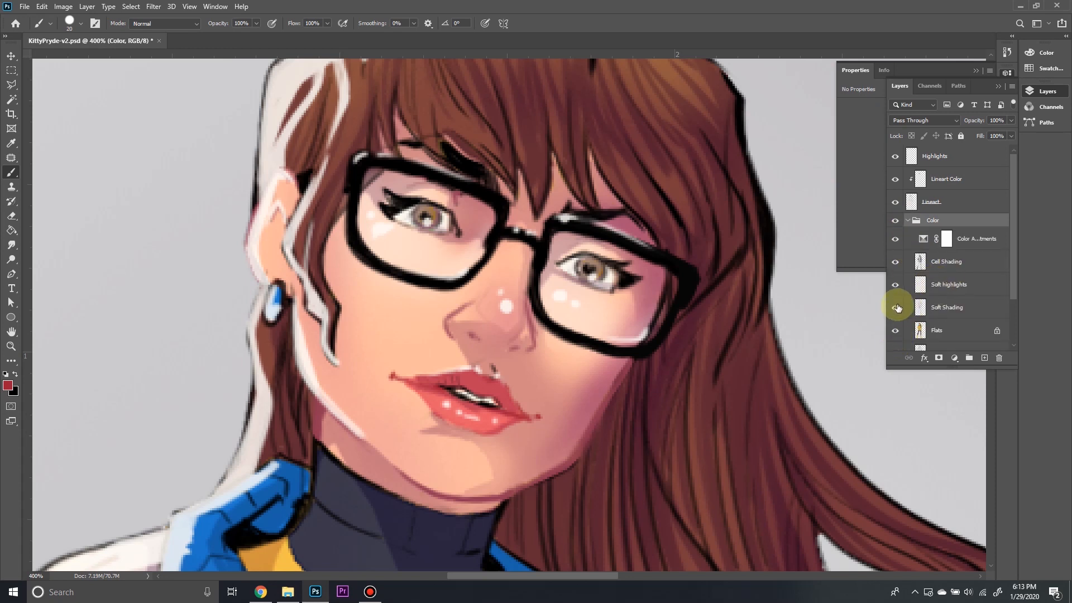
click(898, 308)
click(895, 285)
click(895, 262)
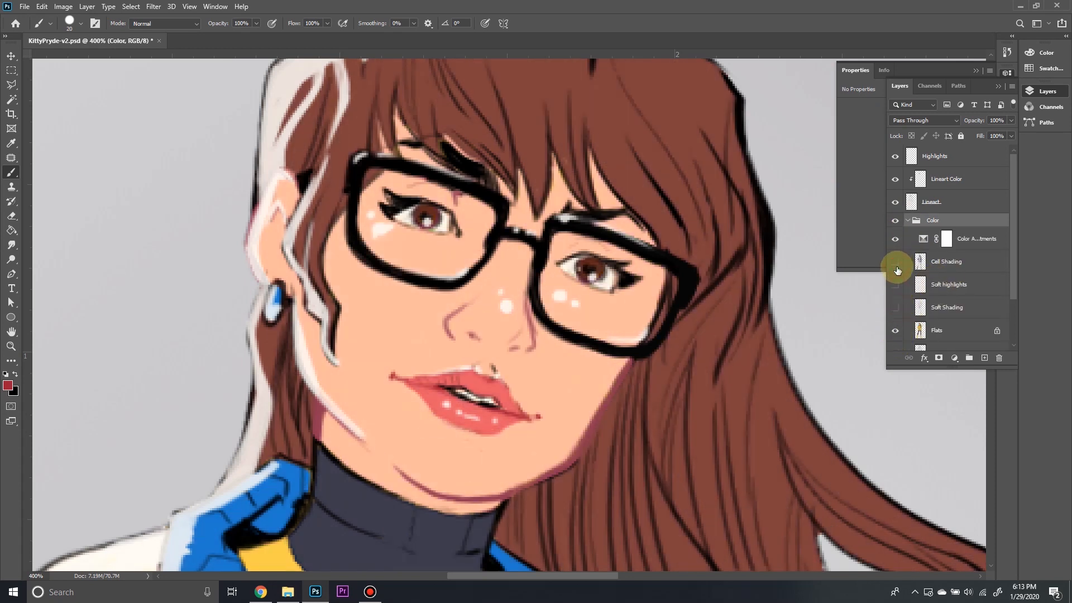
click(949, 331)
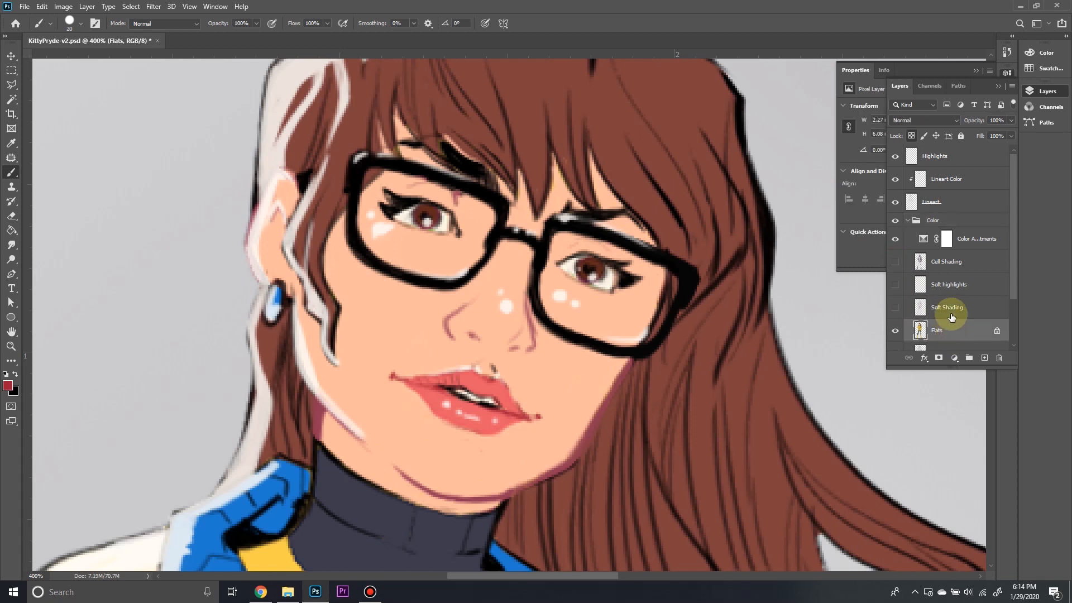
click(953, 180)
click(907, 220)
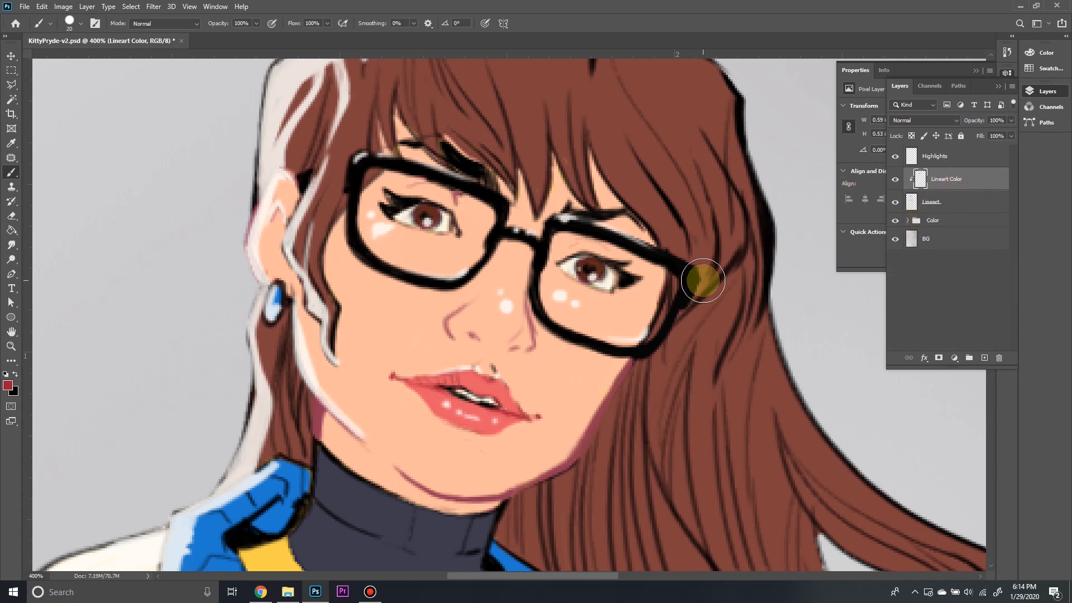
Recolor the hair line art beside the glasses and face in dark brown 652621, derived from a color sampled on the hair.
click(8, 385)
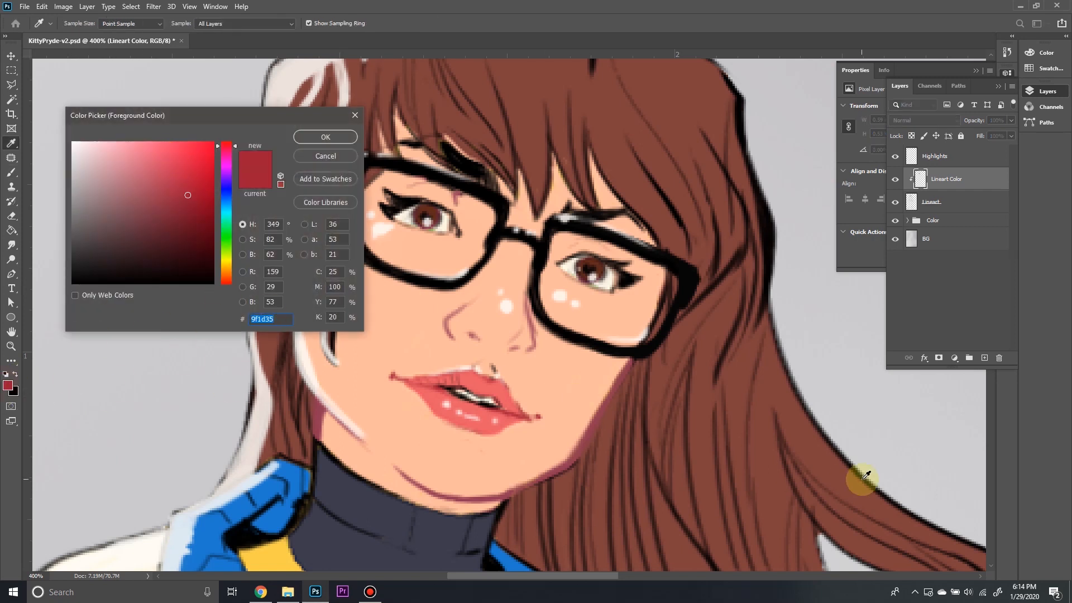
click(746, 380)
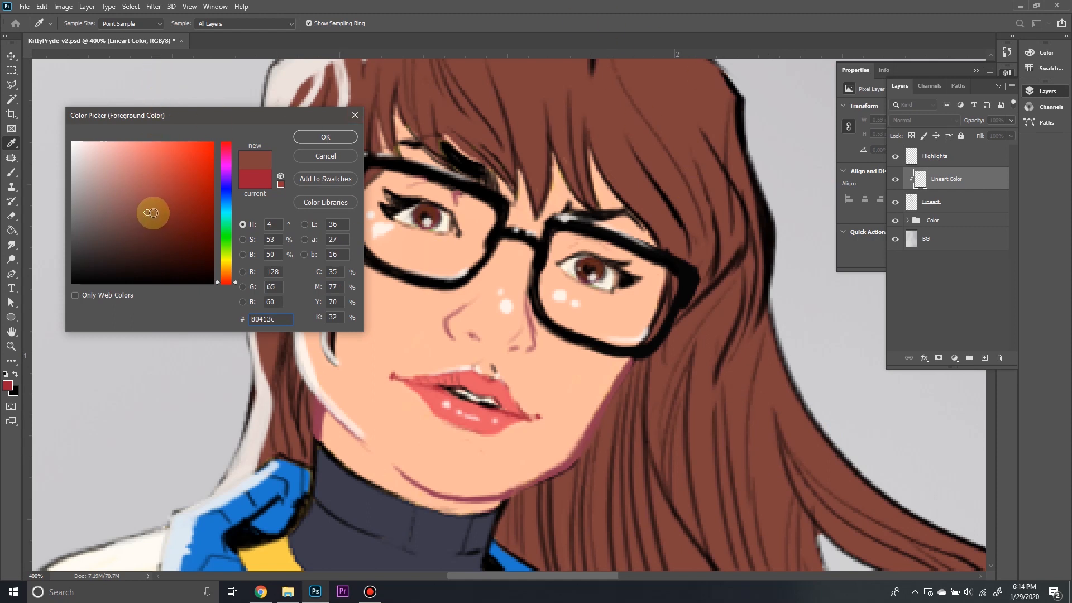
click(168, 213)
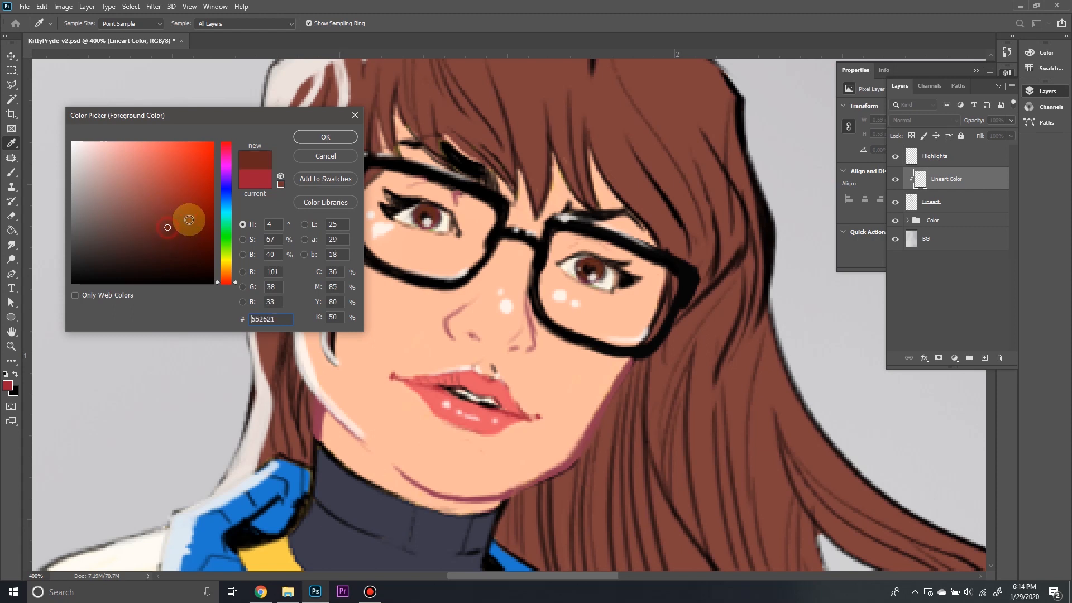
click(321, 137)
key(b)
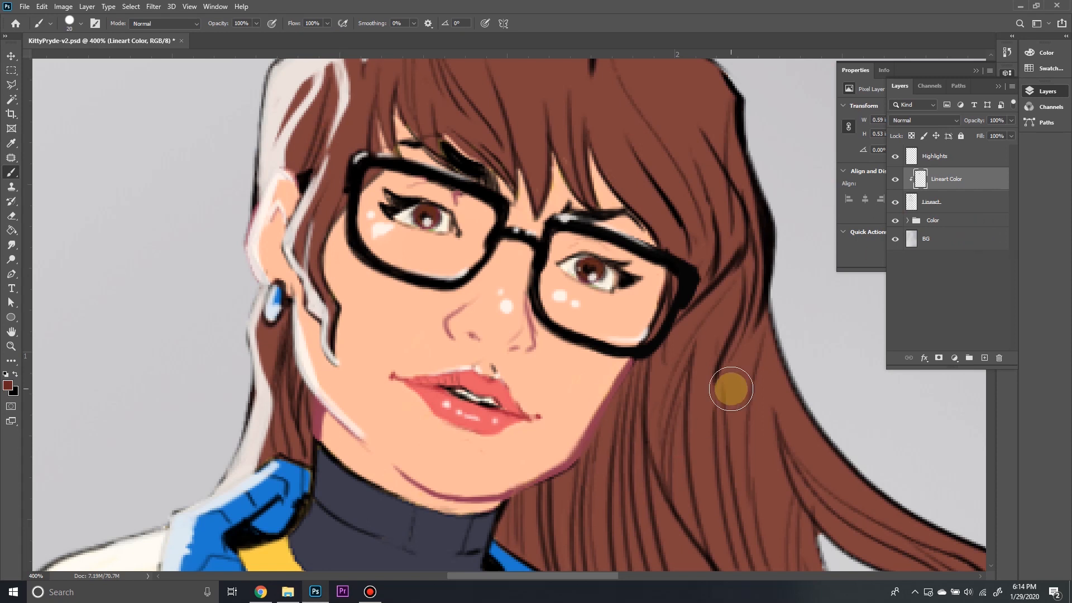
mouse_move(730, 390)
mouse_down()
mouse_move(713, 364)
mouse_move(754, 275)
mouse_move(732, 234)
mouse_move(705, 327)
mouse_up()
drag(744, 374, 649, 286)
mouse_move(646, 242)
mouse_down()
mouse_move(574, 287)
mouse_move(529, 343)
mouse_move(564, 267)
mouse_move(587, 244)
mouse_move(524, 356)
mouse_move(510, 414)
mouse_move(533, 437)
mouse_move(667, 347)
mouse_move(679, 244)
mouse_move(690, 420)
mouse_move(711, 352)
mouse_move(686, 297)
mouse_move(740, 457)
mouse_move(706, 294)
mouse_move(727, 370)
mouse_move(853, 479)
mouse_move(644, 427)
mouse_move(612, 442)
mouse_move(568, 434)
mouse_move(539, 400)
mouse_move(496, 456)
mouse_move(487, 402)
mouse_move(478, 408)
mouse_move(484, 390)
mouse_move(462, 410)
mouse_move(454, 440)
mouse_move(448, 433)
mouse_move(452, 399)
mouse_move(492, 374)
mouse_move(471, 418)
mouse_move(474, 474)
mouse_move(501, 469)
mouse_move(504, 488)
mouse_move(526, 467)
mouse_move(650, 497)
mouse_up()
drag(737, 479, 681, 402)
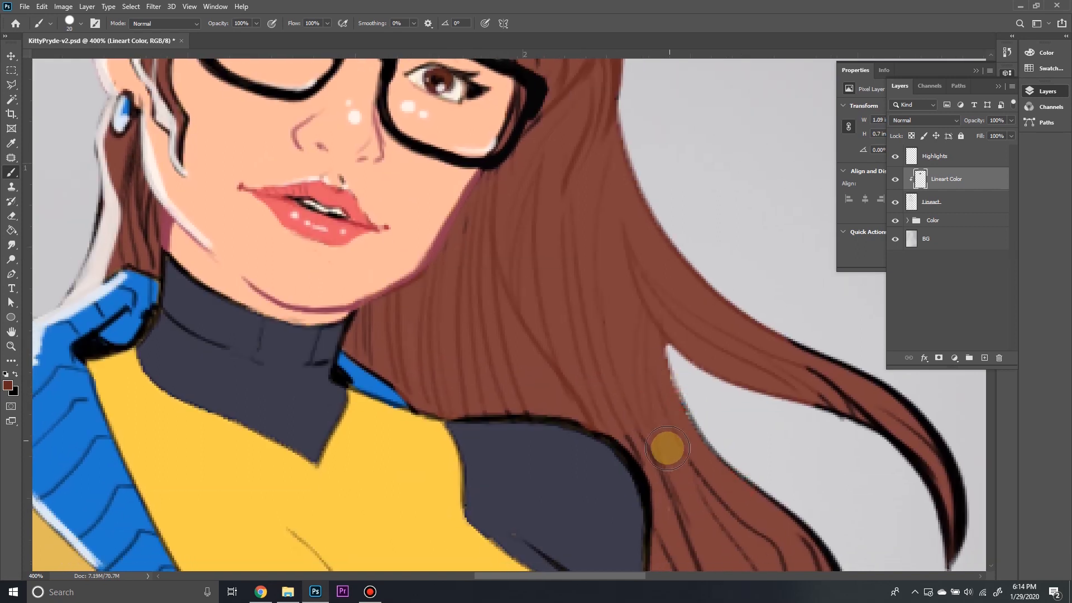
Paint the same dark brown over the line art of the lower hair strands and the flying lock beside the shoulder.
mouse_move(658, 457)
mouse_down()
mouse_move(727, 455)
mouse_move(734, 512)
mouse_up()
drag(845, 443, 553, 322)
mouse_move(615, 240)
mouse_down()
mouse_move(513, 303)
mouse_move(591, 227)
mouse_move(612, 442)
mouse_move(557, 268)
mouse_move(631, 306)
mouse_move(409, 249)
mouse_move(382, 293)
mouse_move(545, 448)
mouse_up()
mouse_move(548, 485)
mouse_down()
mouse_move(595, 237)
mouse_move(610, 258)
mouse_move(507, 423)
mouse_move(431, 144)
mouse_move(438, 194)
mouse_move(430, 187)
mouse_move(484, 144)
mouse_move(519, 337)
mouse_move(467, 383)
mouse_move(447, 371)
mouse_move(587, 266)
mouse_move(553, 320)
mouse_up()
drag(558, 136, 634, 519)
drag(611, 335, 700, 481)
drag(571, 440, 598, 261)
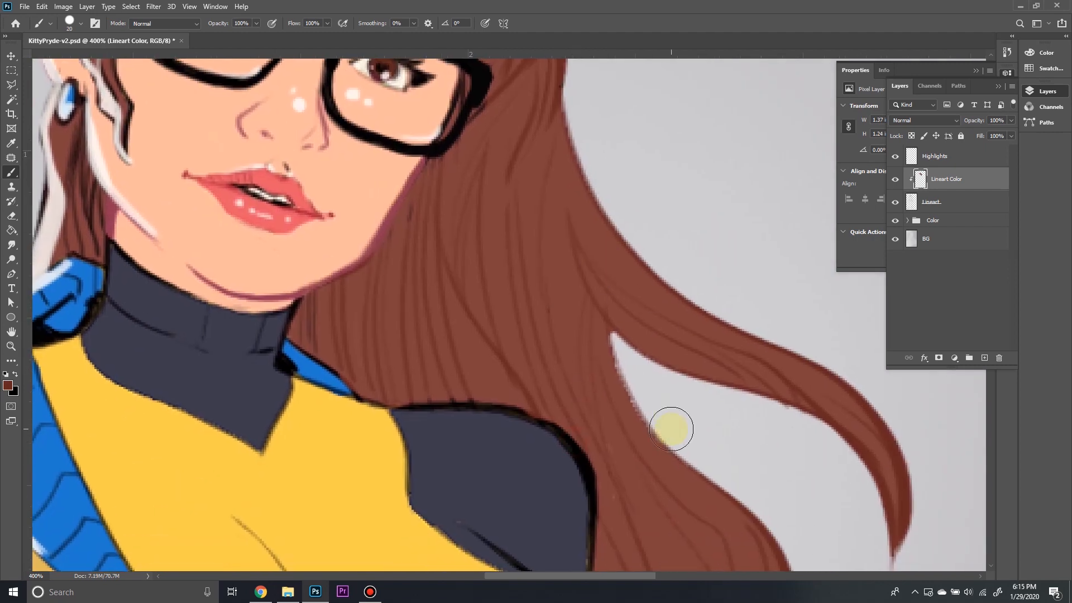
Expand the Color group and show its Soft Shading, Soft highlights and Cell Shading layers.
click(909, 223)
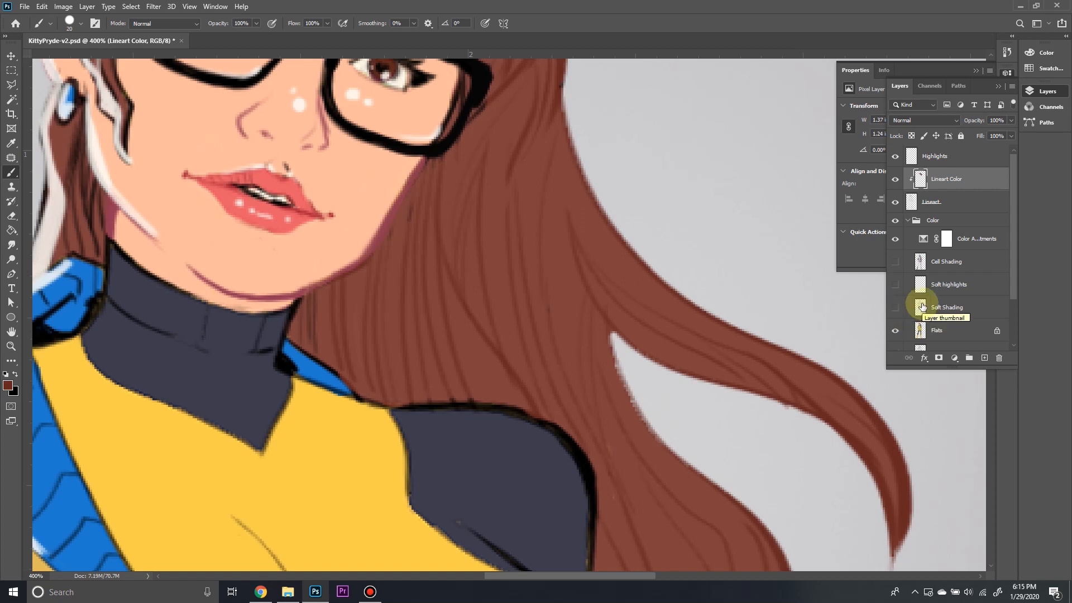
click(895, 307)
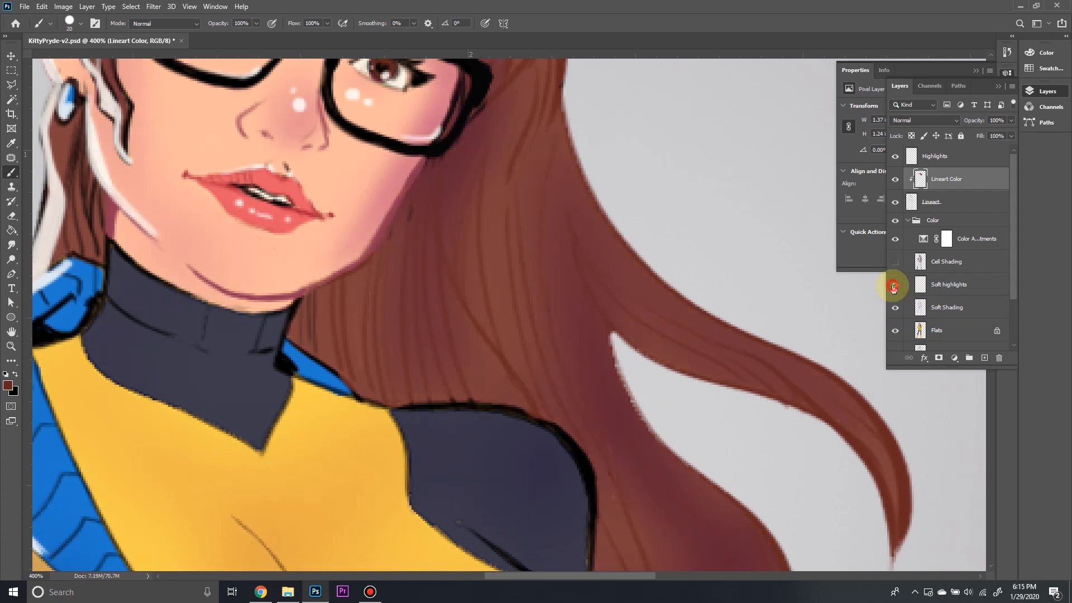
click(894, 284)
click(893, 262)
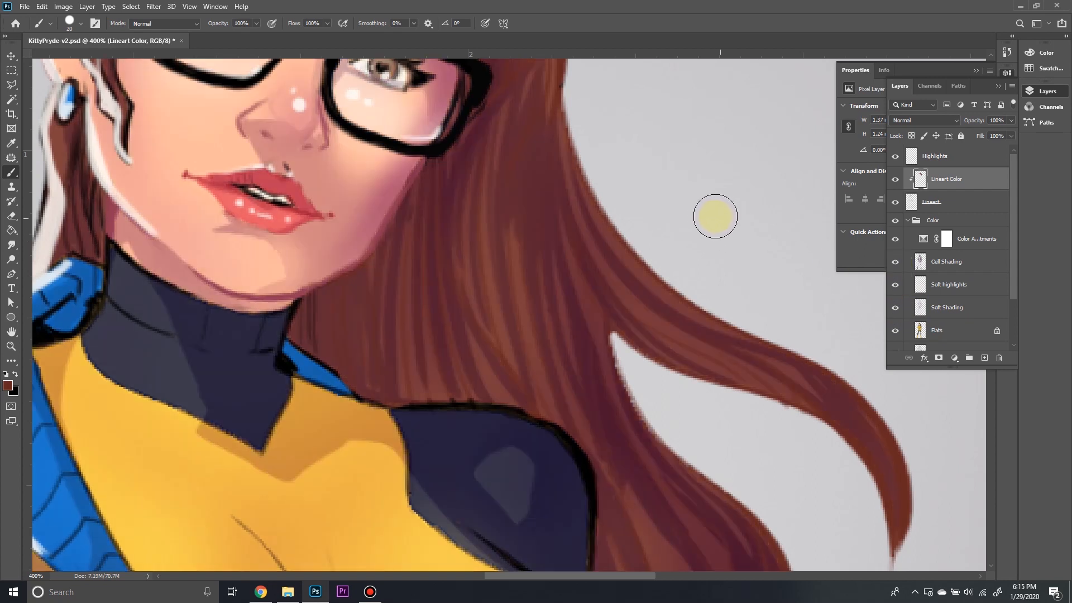
Examine the recolored hair line art against the shading, both on the whole figure and close up.
drag(702, 178, 713, 280)
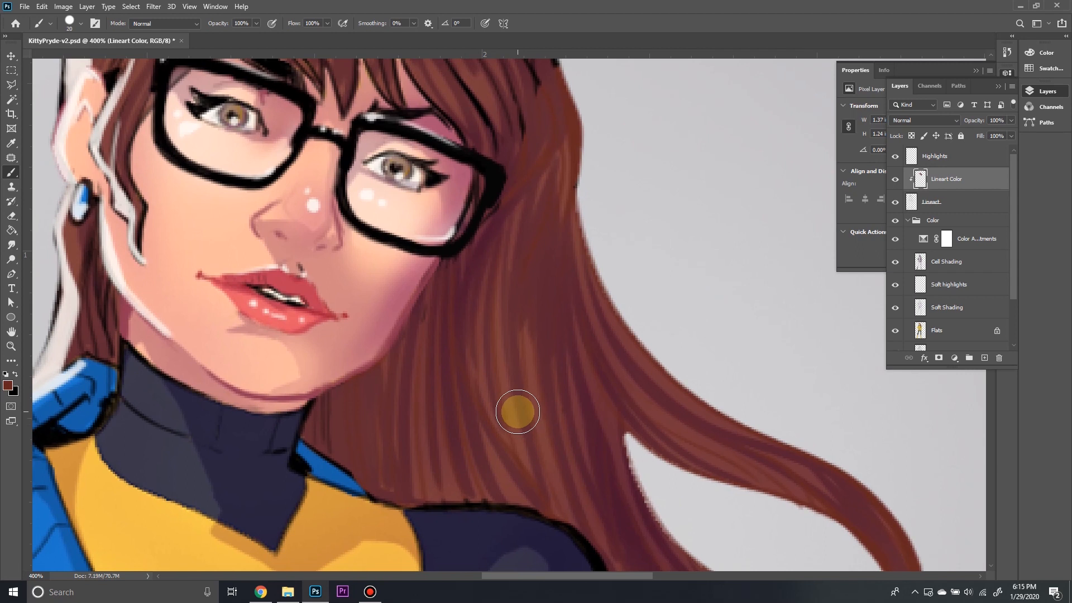
key(z)
alt+click(467, 363)
alt+click(467, 364)
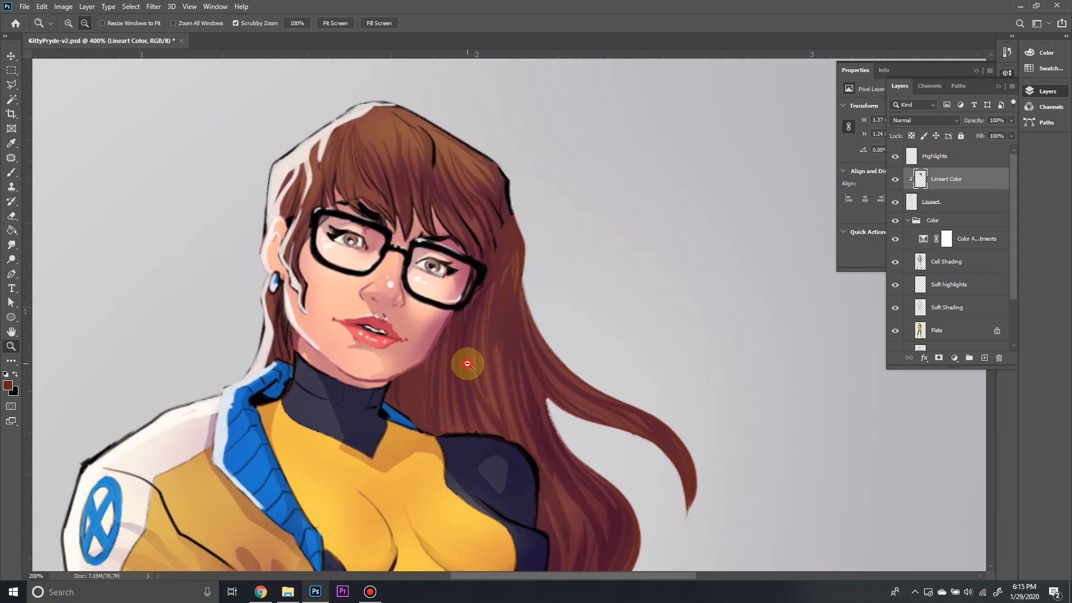
alt+click(467, 364)
drag(552, 340, 530, 285)
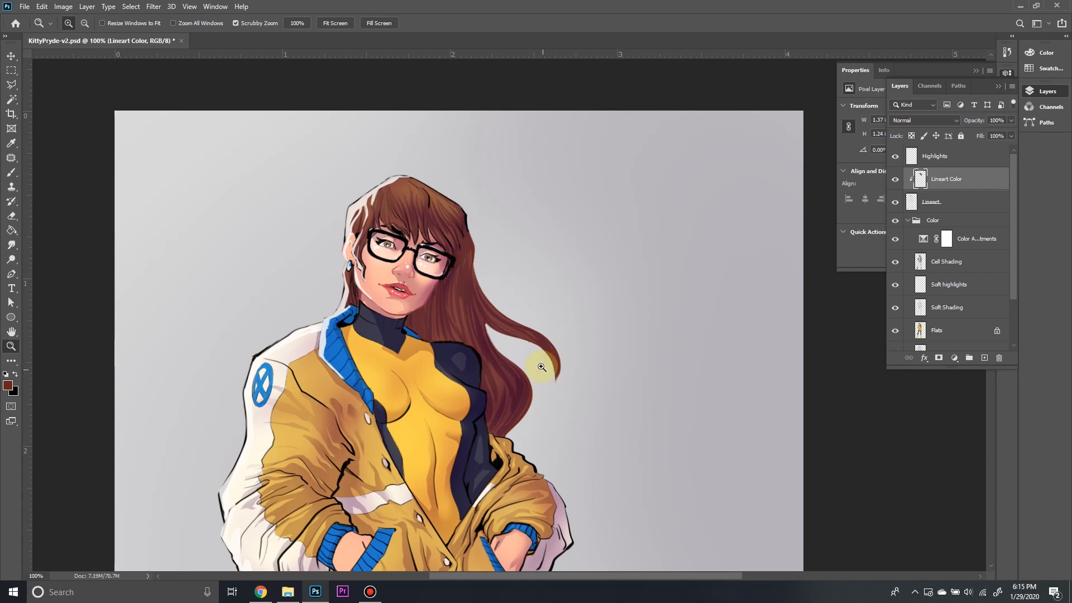
click(473, 292)
drag(567, 236, 588, 278)
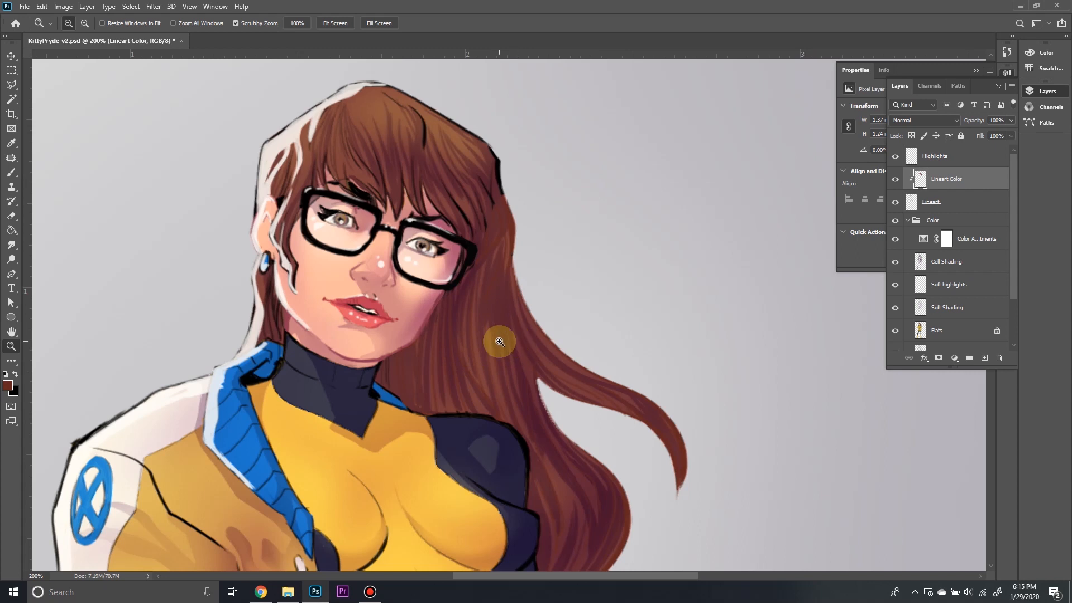
Recolor the outer hair outline beside the glasses in dark plum 4e1028, derived from a color sampled on the shaded hair.
click(9, 389)
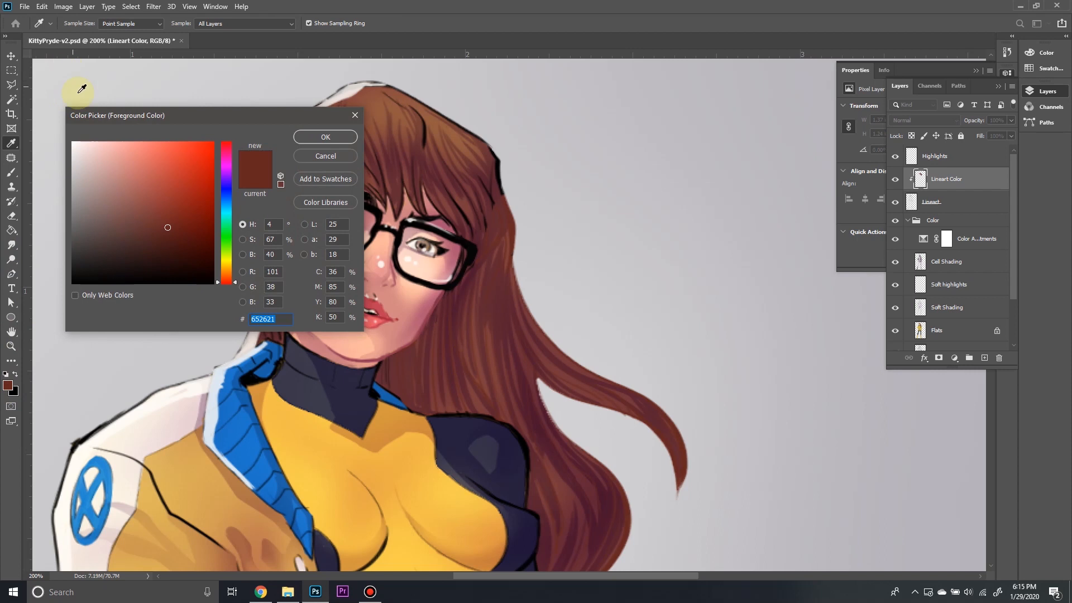
click(547, 439)
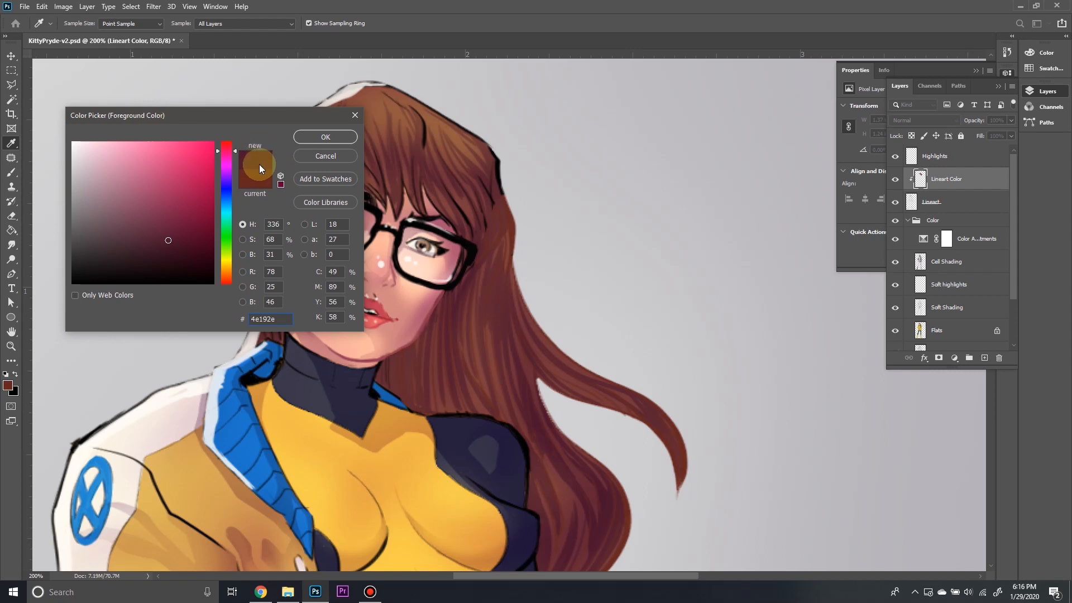
click(186, 253)
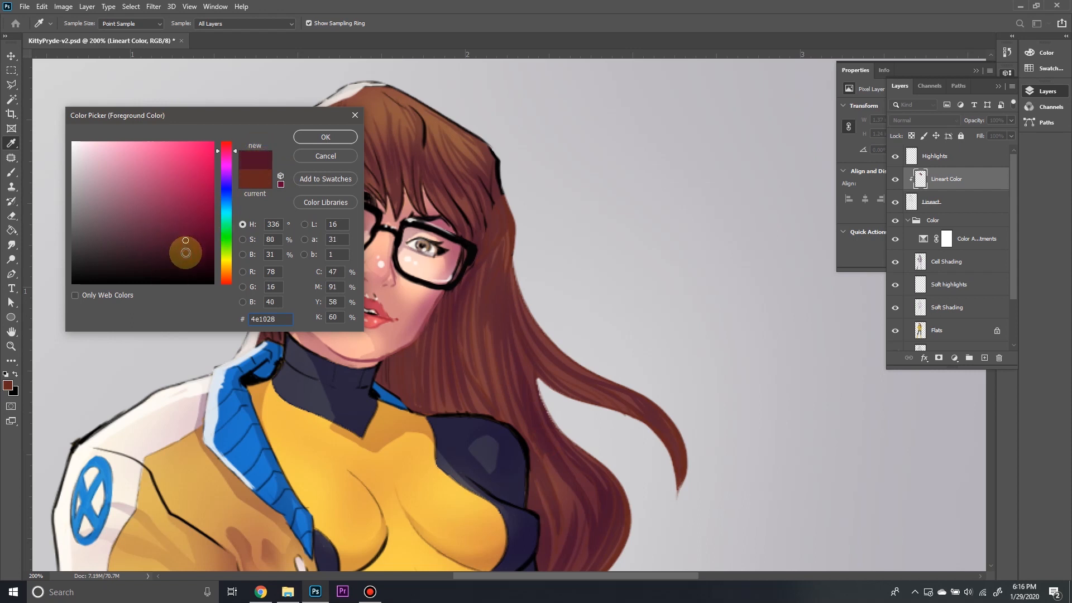
click(314, 143)
key(z)
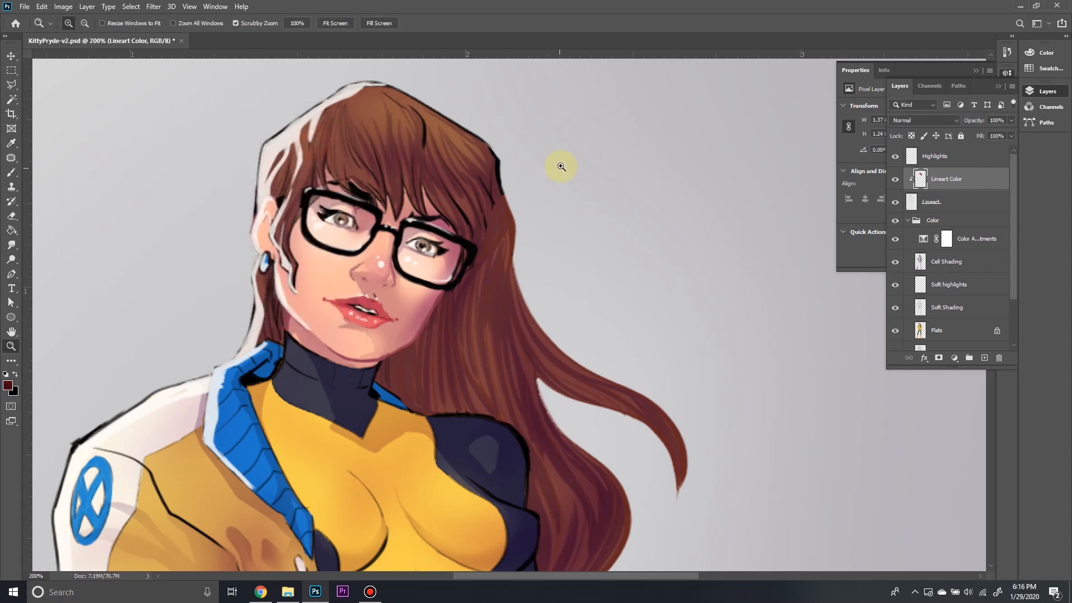
key(b)
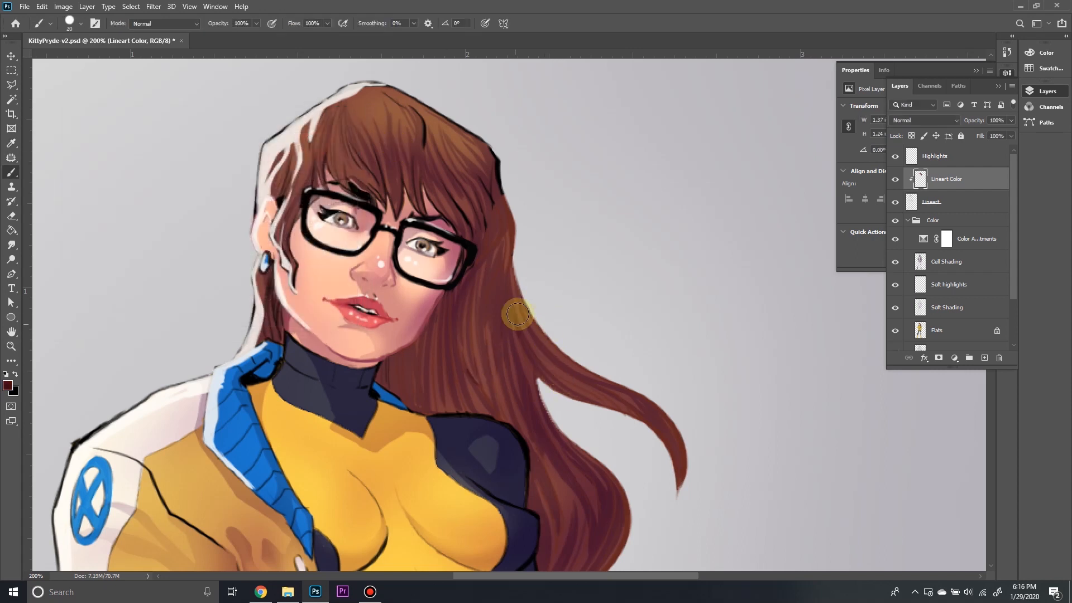
drag(499, 243, 497, 158)
Sample a dark plum from the hair beside the glasses and paint it over the line art of the flying lock and lower hair.
alt+click(493, 253)
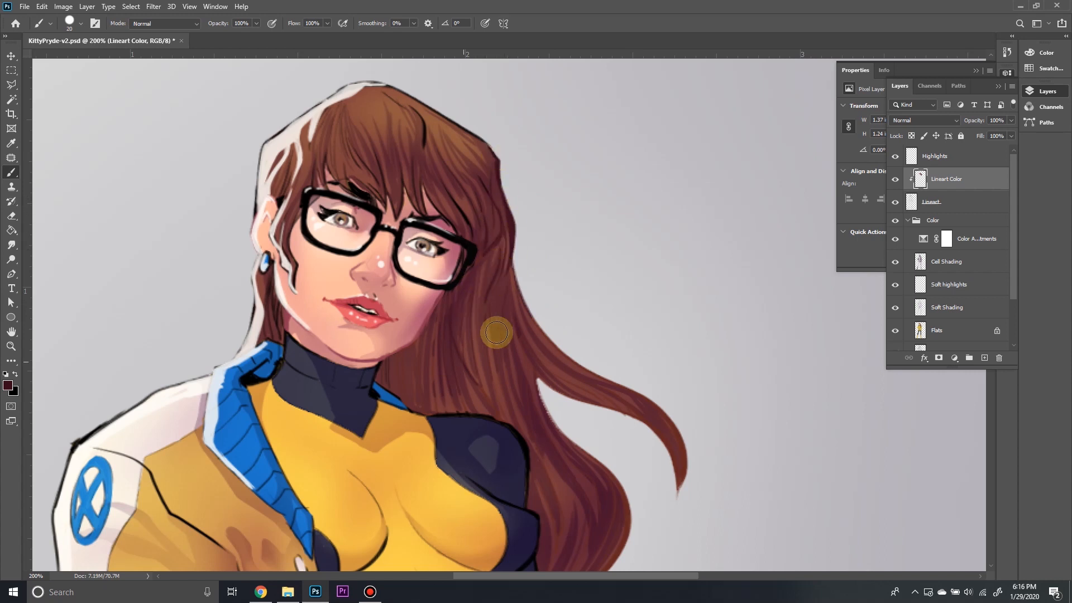
mouse_move(621, 403)
mouse_down()
mouse_move(640, 434)
mouse_move(661, 423)
mouse_move(672, 493)
mouse_move(677, 467)
mouse_up()
drag(683, 406, 649, 277)
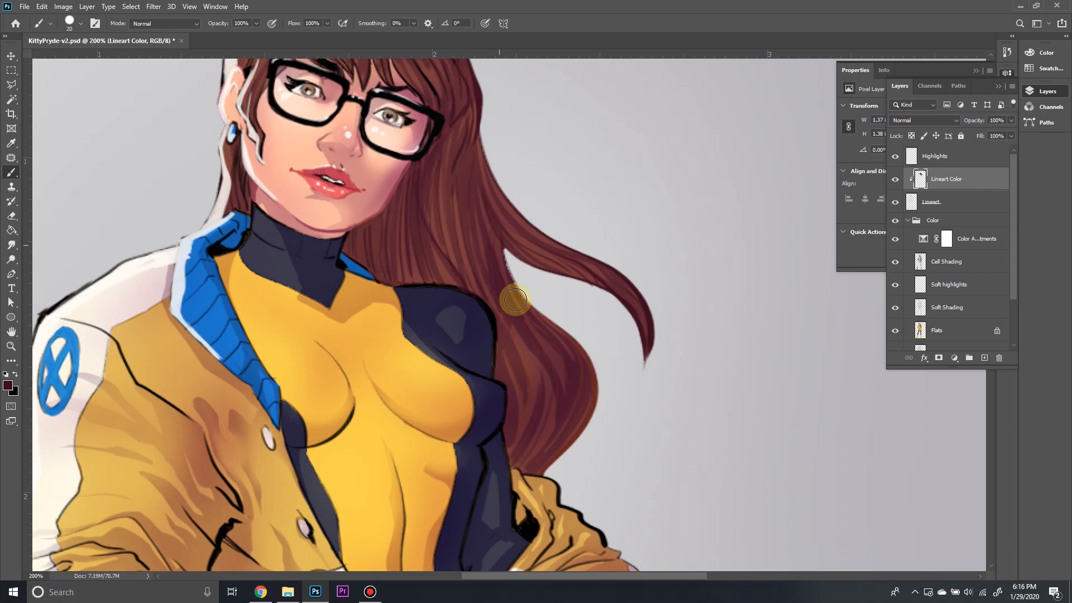
mouse_move(579, 393)
mouse_down()
mouse_move(577, 440)
mouse_move(541, 467)
mouse_move(523, 448)
mouse_up()
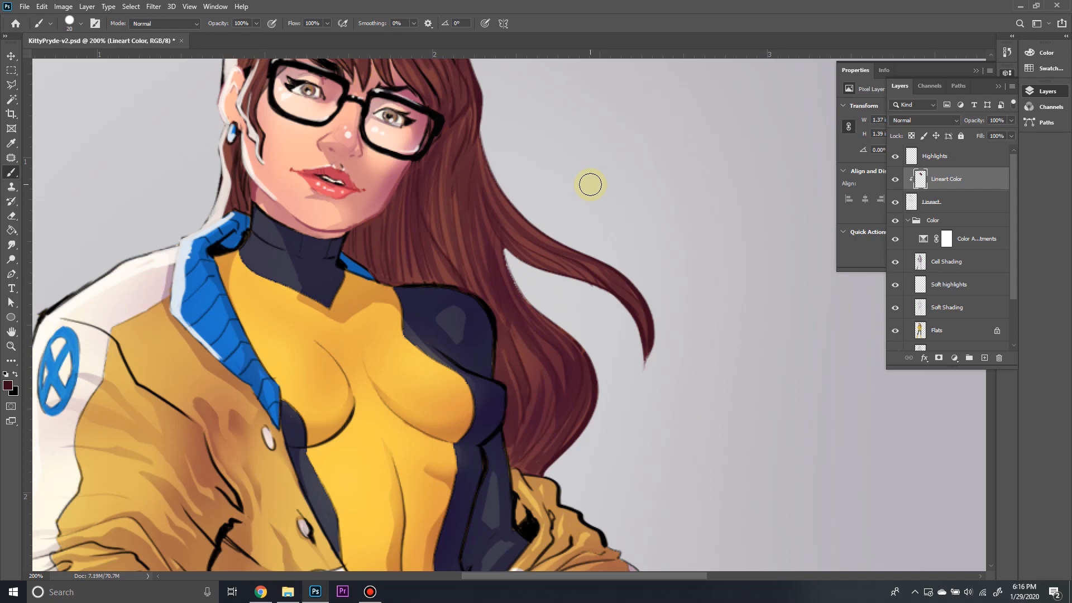
drag(421, 138, 484, 209)
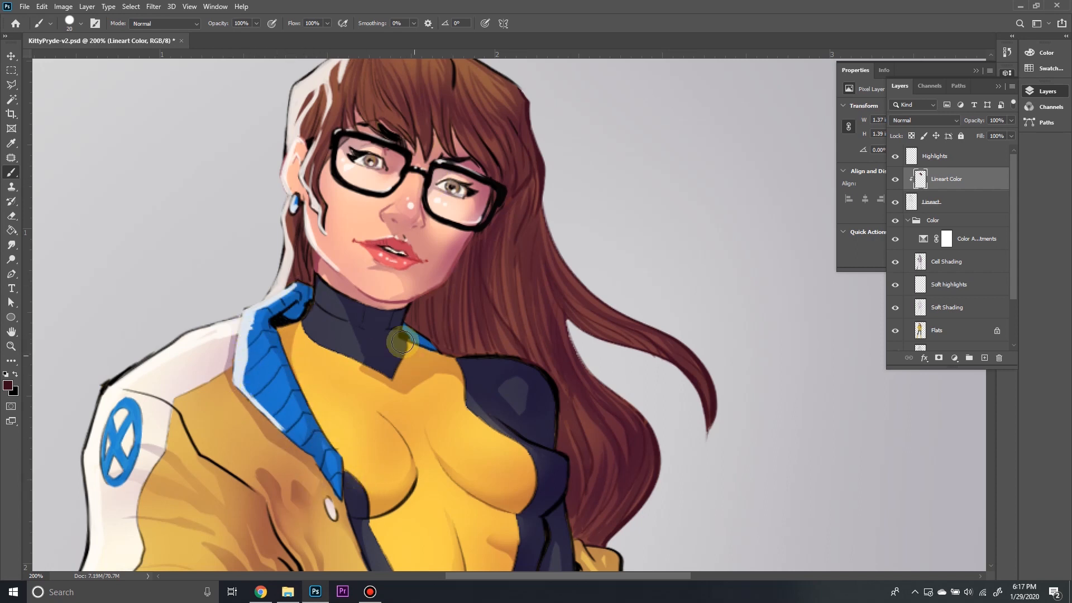
Recolor the line art of the blue jacket collar in dark blue 094583, derived from a color sampled on the collar.
click(8, 385)
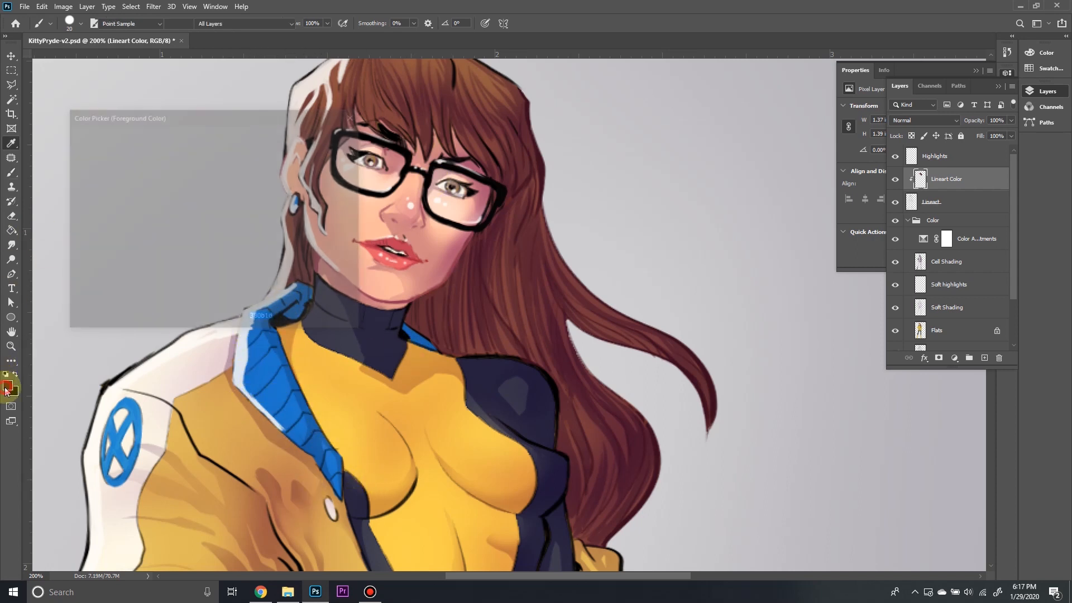
click(315, 445)
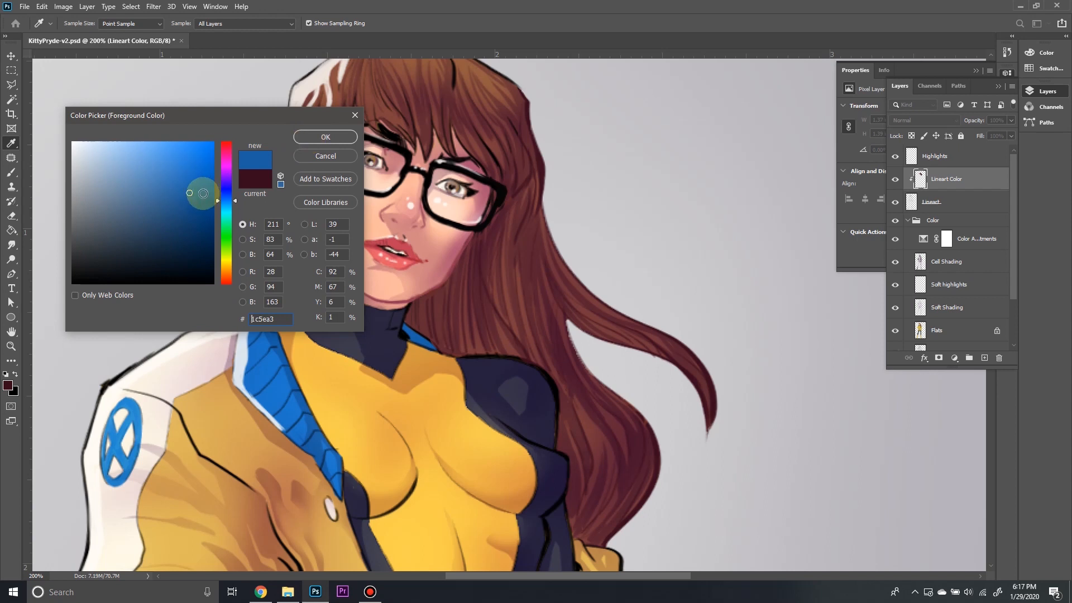
click(205, 193)
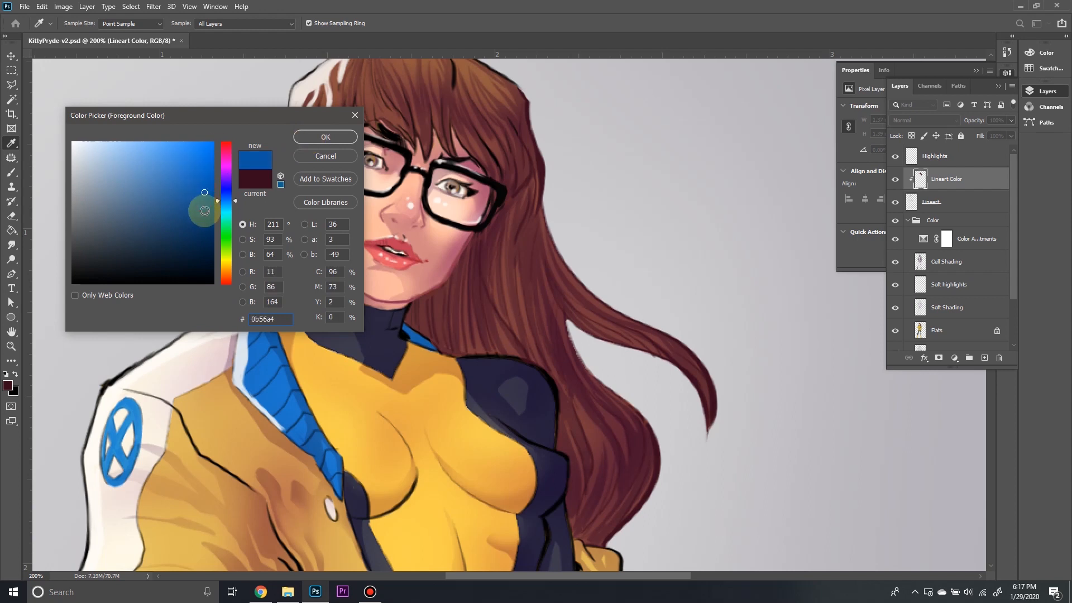
click(204, 211)
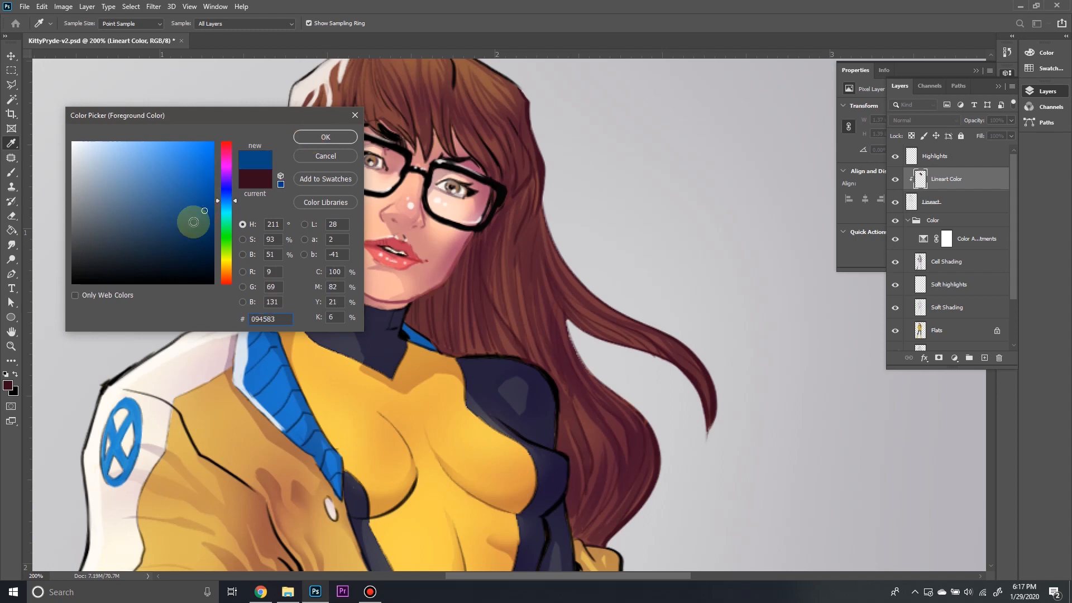
click(337, 137)
key(b)
key(z)
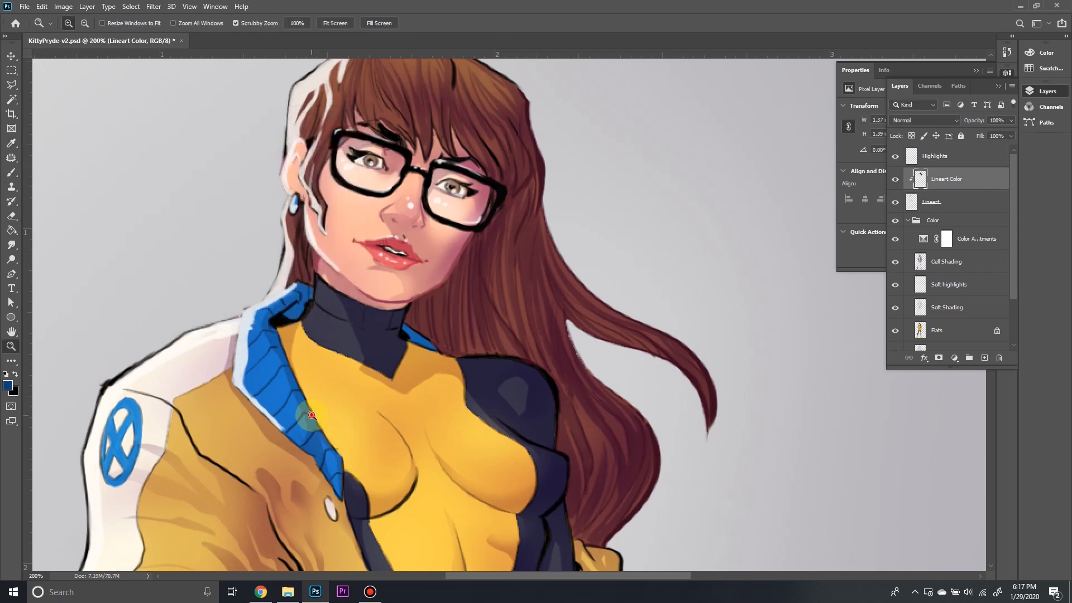
click(324, 434)
key(b)
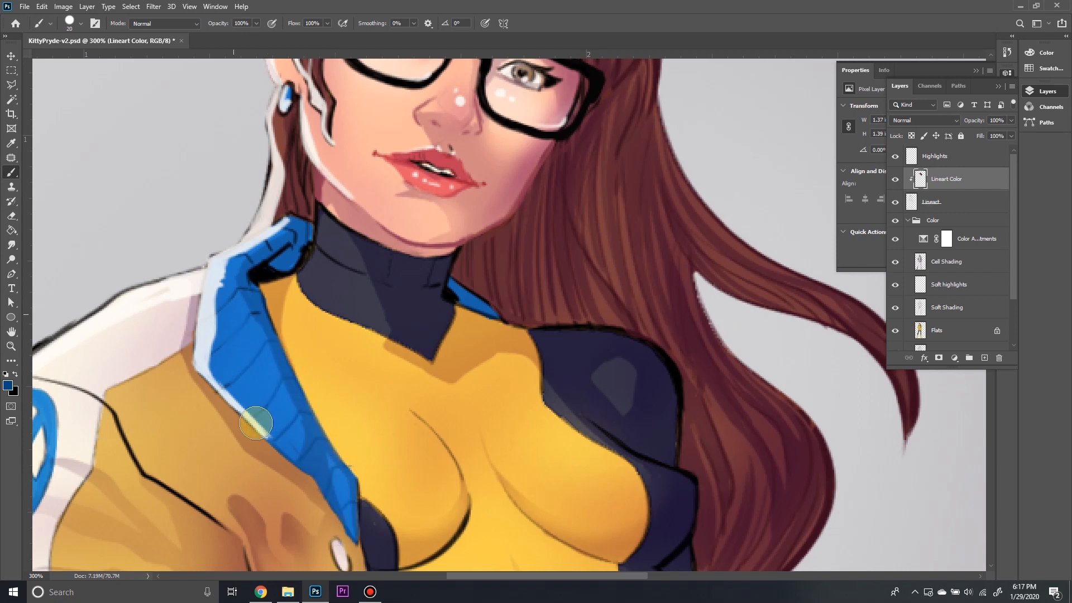
mouse_move(229, 279)
mouse_down()
mouse_move(251, 279)
mouse_move(260, 291)
mouse_move(279, 255)
mouse_move(265, 297)
mouse_move(278, 358)
mouse_up()
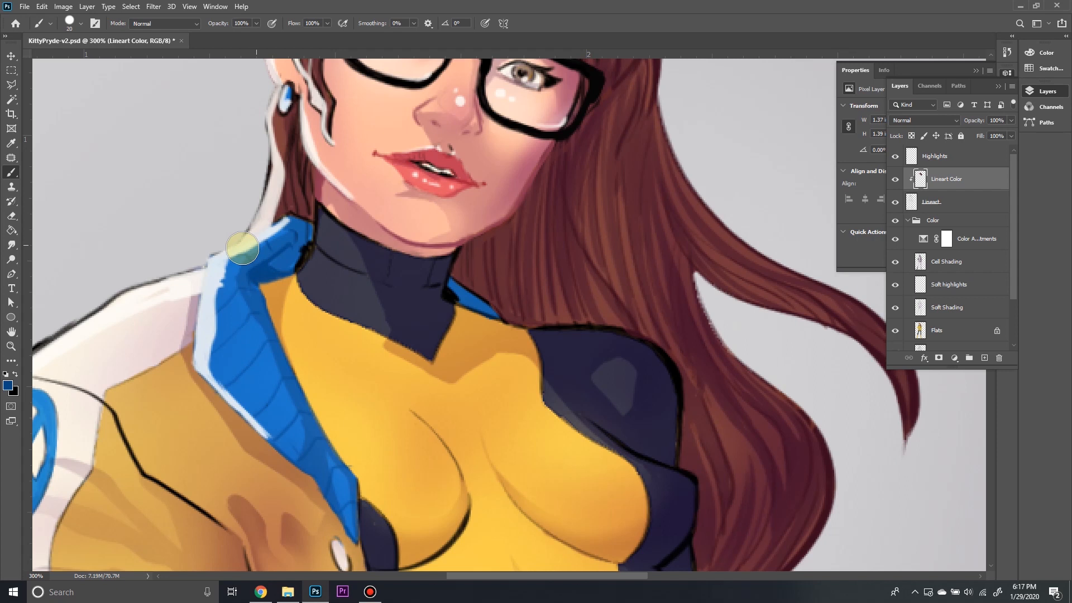
drag(298, 232, 258, 268)
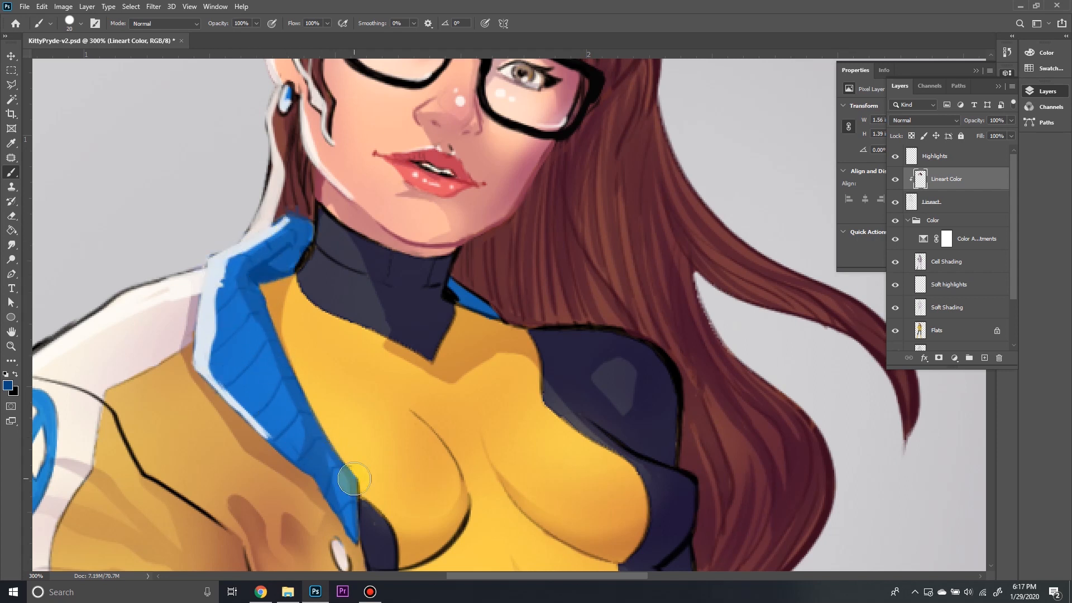
Erase the dark blue from the line art inside the collar's fold beside the neck.
key(z)
alt+click(323, 372)
alt+click(322, 372)
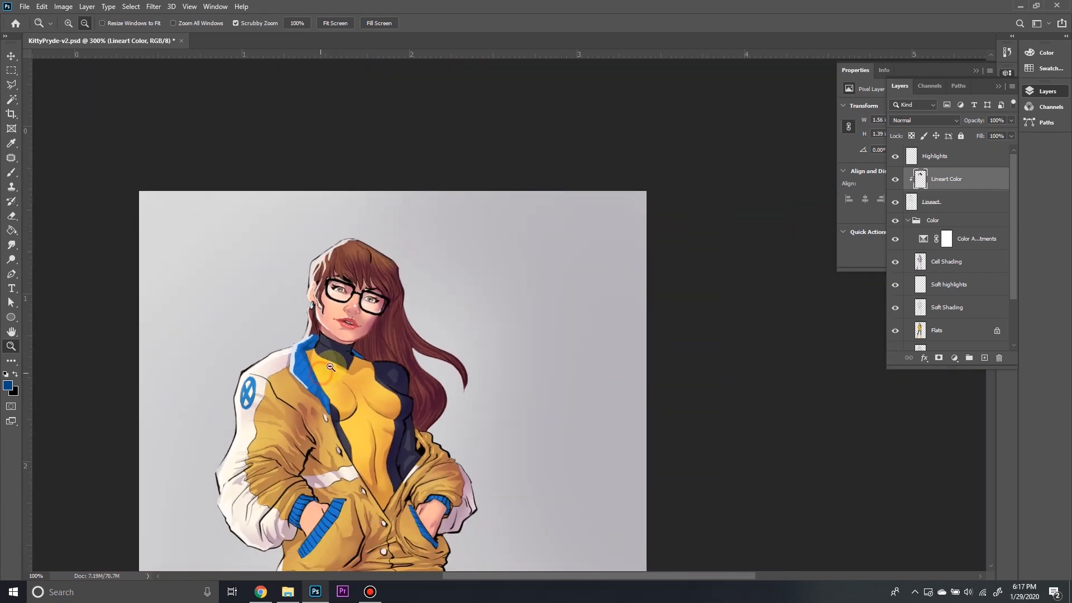
alt+click(330, 367)
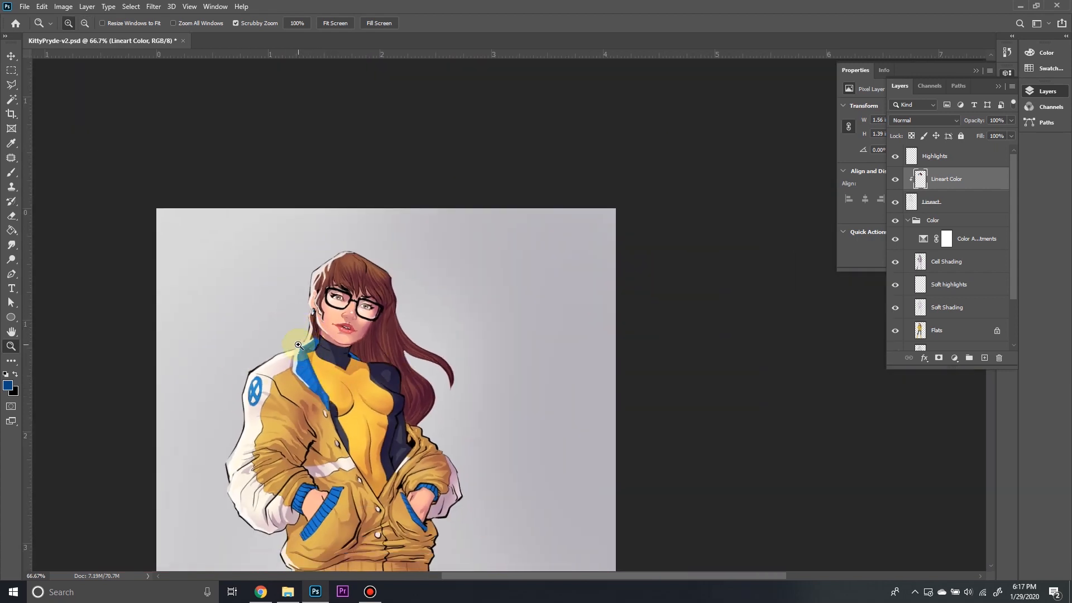
drag(294, 348, 378, 366)
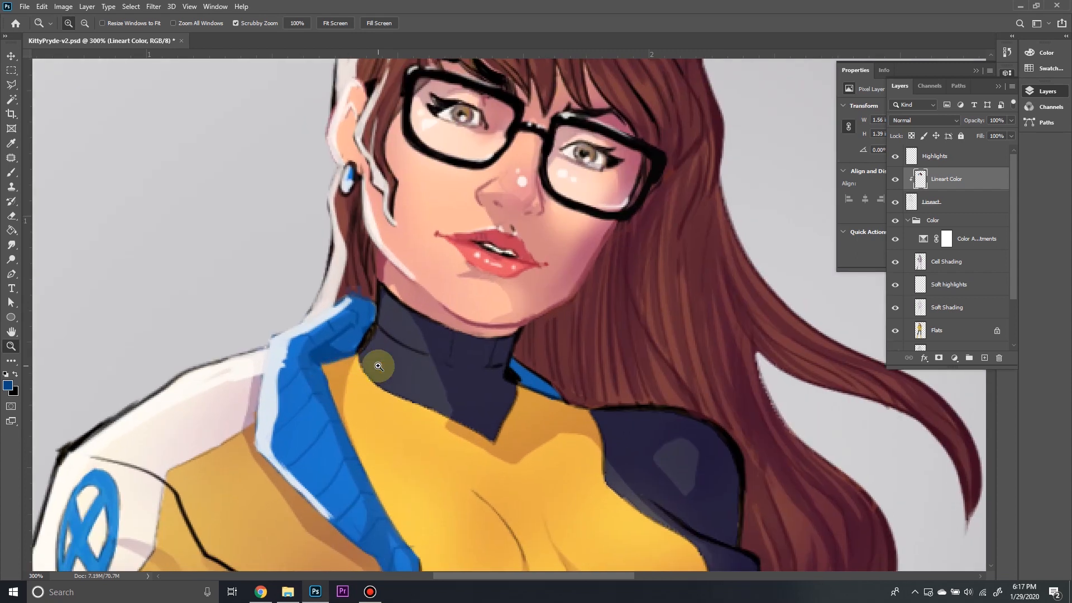
key(b)
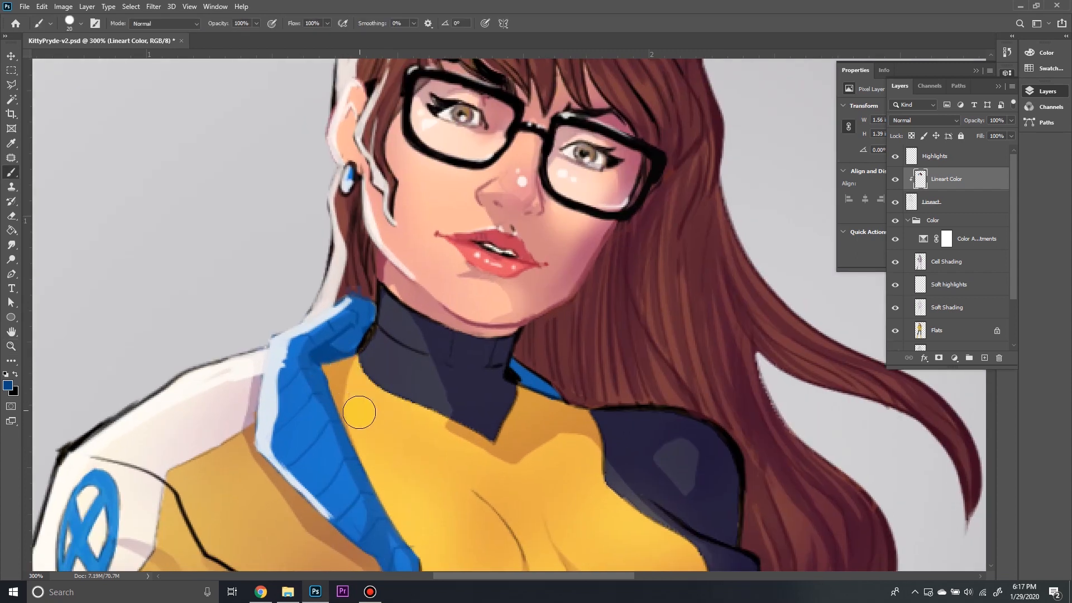
click(17, 212)
mouse_move(319, 361)
mouse_down()
mouse_move(348, 350)
mouse_move(351, 325)
mouse_move(350, 346)
mouse_up()
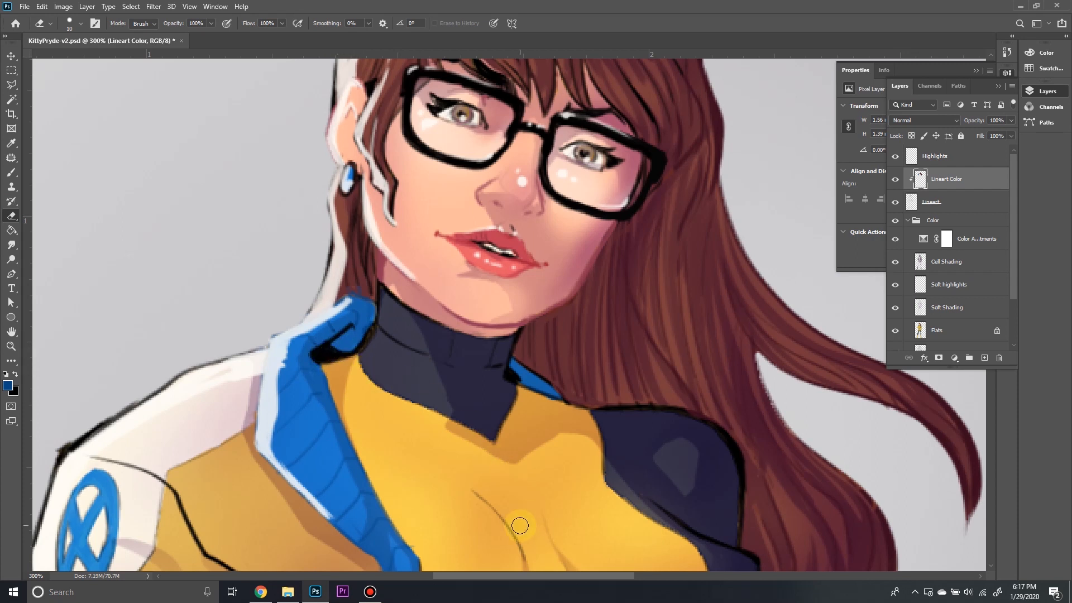
key(z)
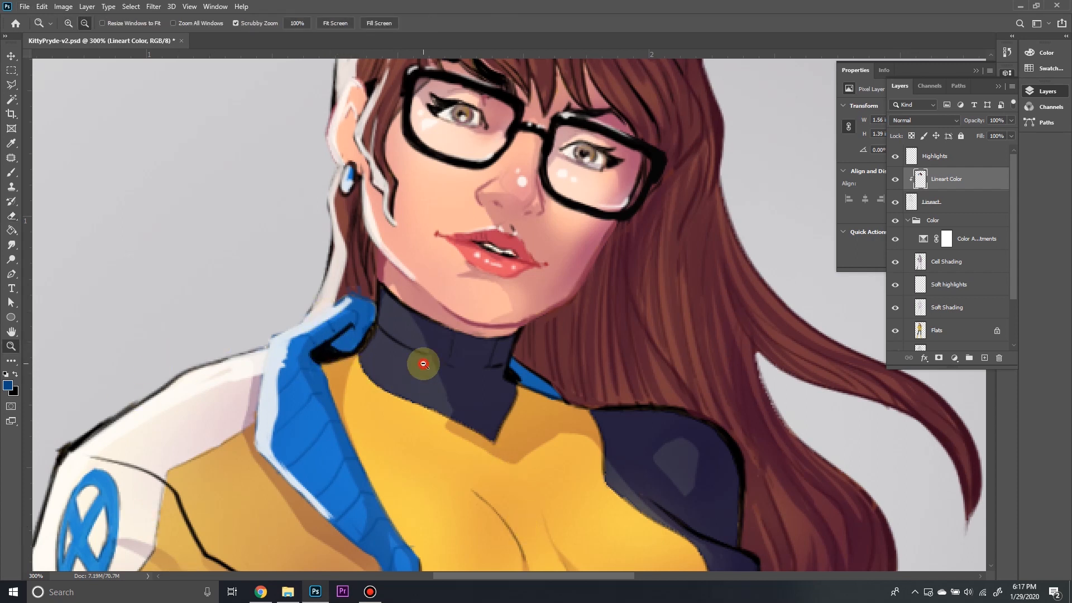
alt+click(424, 364)
alt+click(424, 364)
drag(495, 387, 477, 345)
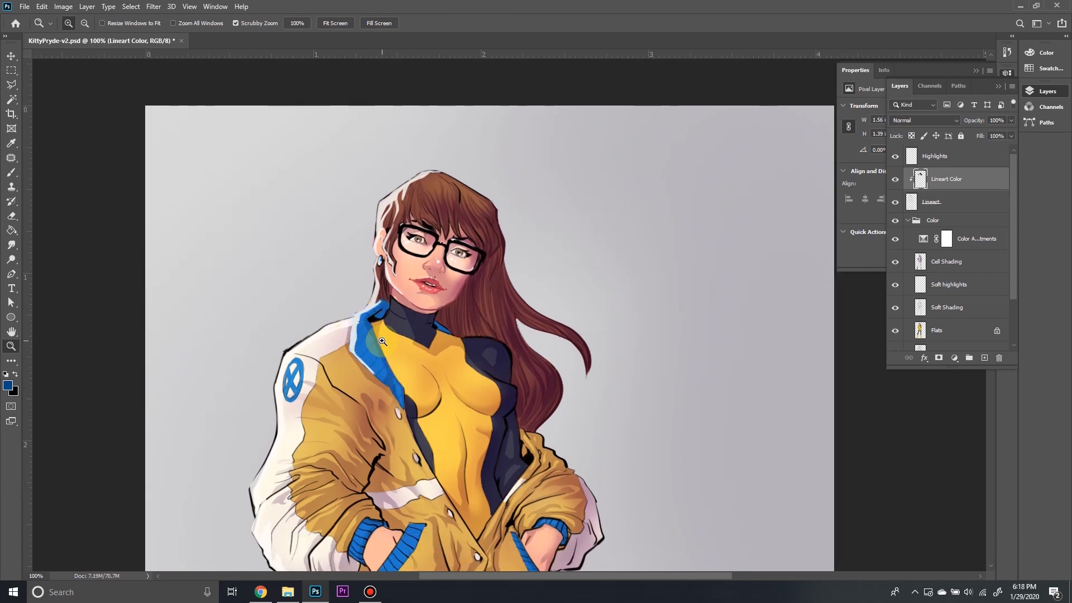
click(393, 369)
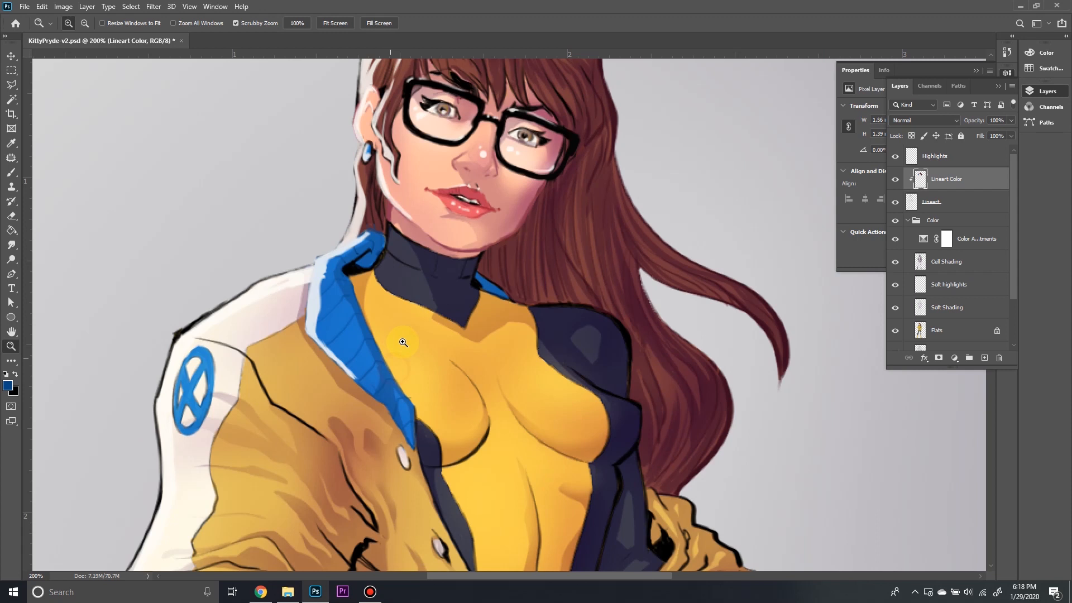
drag(484, 315, 450, 382)
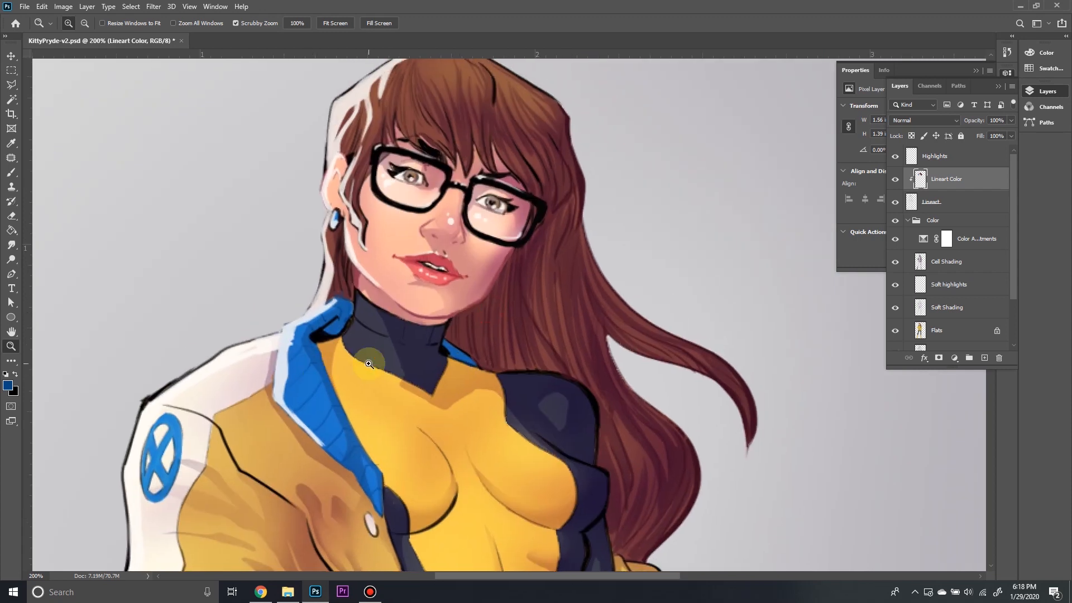